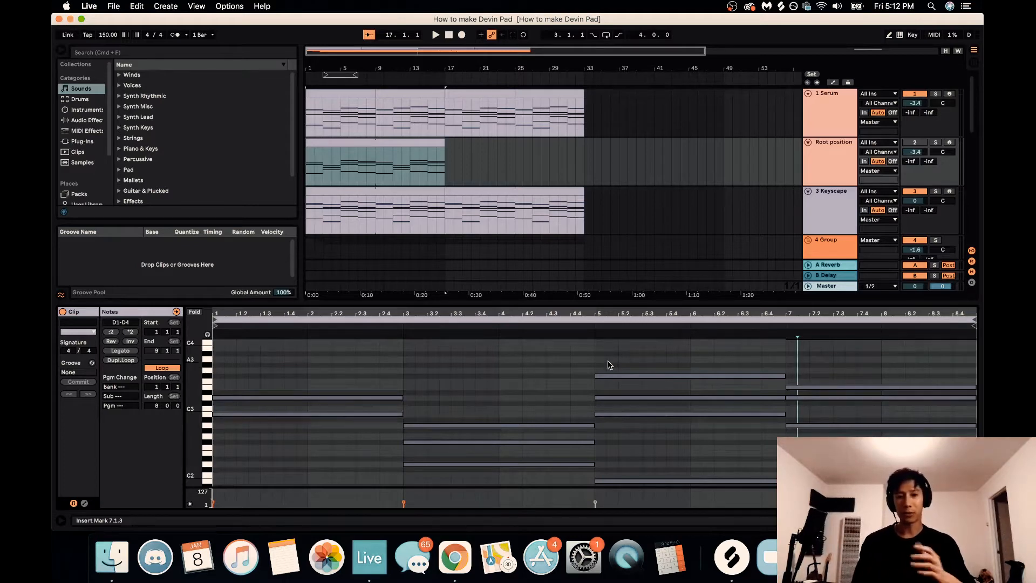
Enlarge the Root position clip's note editor and audition the lowest chord-forming notes D2, B1 and A1 of the last three chords.
{"action": "left_click_drag", "start_coordinate": [571, 301], "coordinate": [582, 153]}
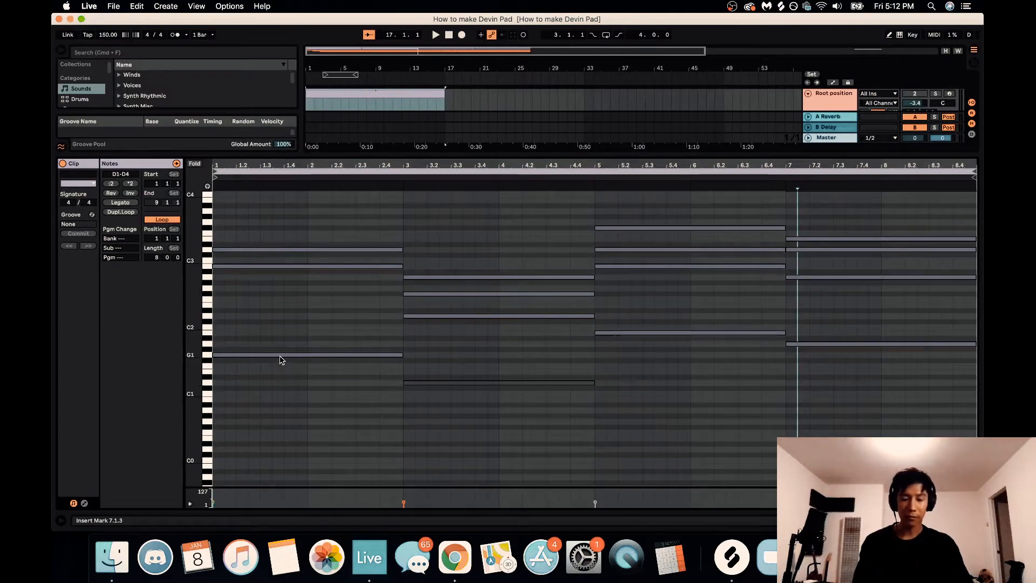
{"action": "left_click", "coordinate": [416, 324]}
{"action": "left_click", "coordinate": [417, 317]}
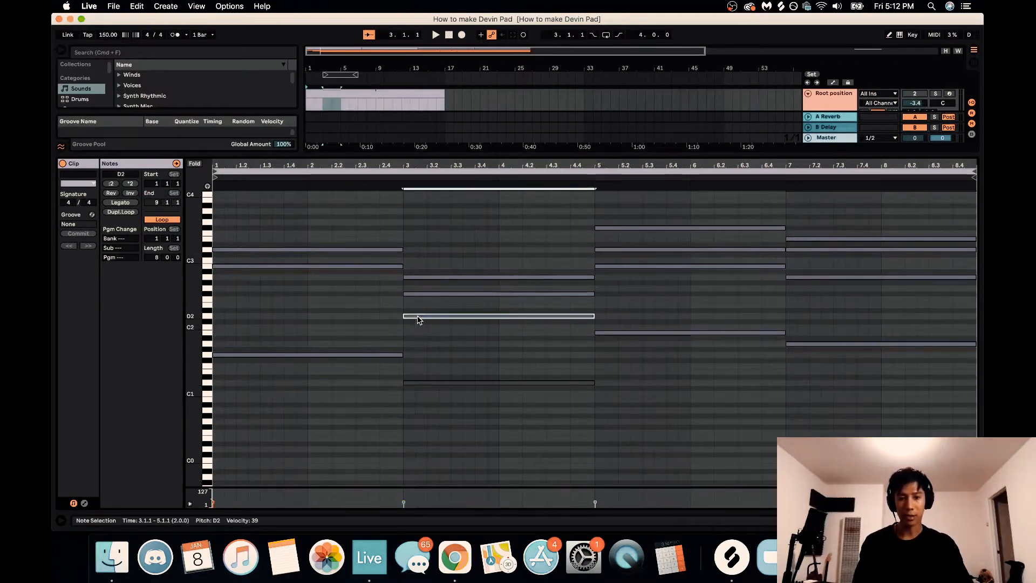
{"action": "left_click", "coordinate": [640, 333]}
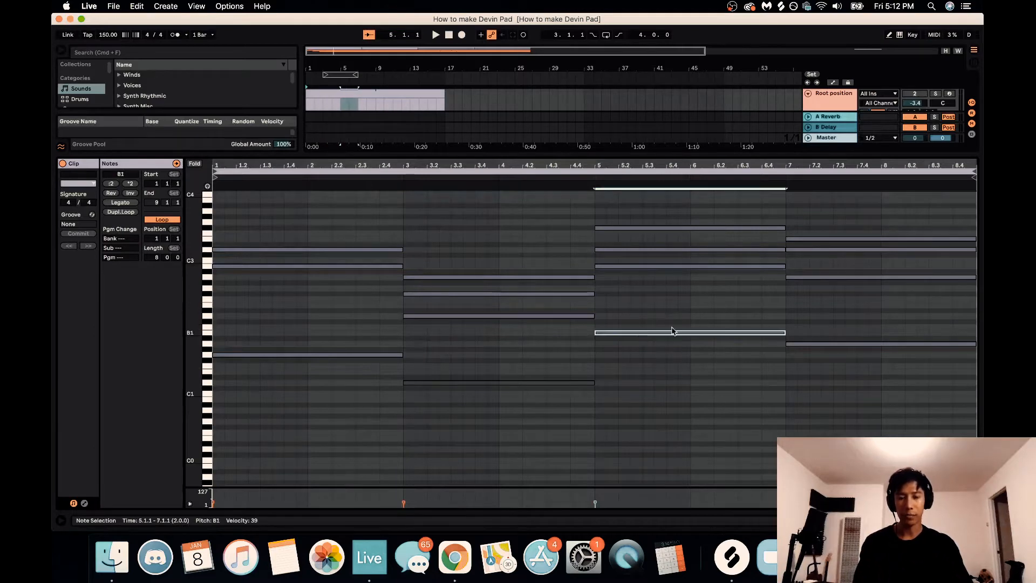
{"action": "left_click", "coordinate": [805, 345]}
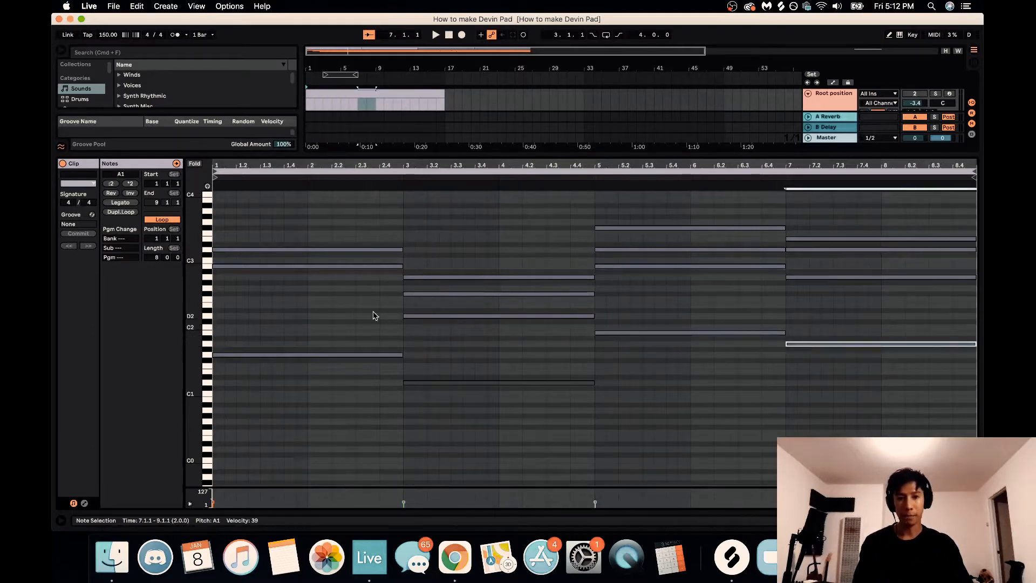
Examine the first chord's notes G1, B2 and D3 one by one in the Root position clip.
{"action": "left_click", "coordinate": [221, 266]}
{"action": "left_click", "coordinate": [217, 355]}
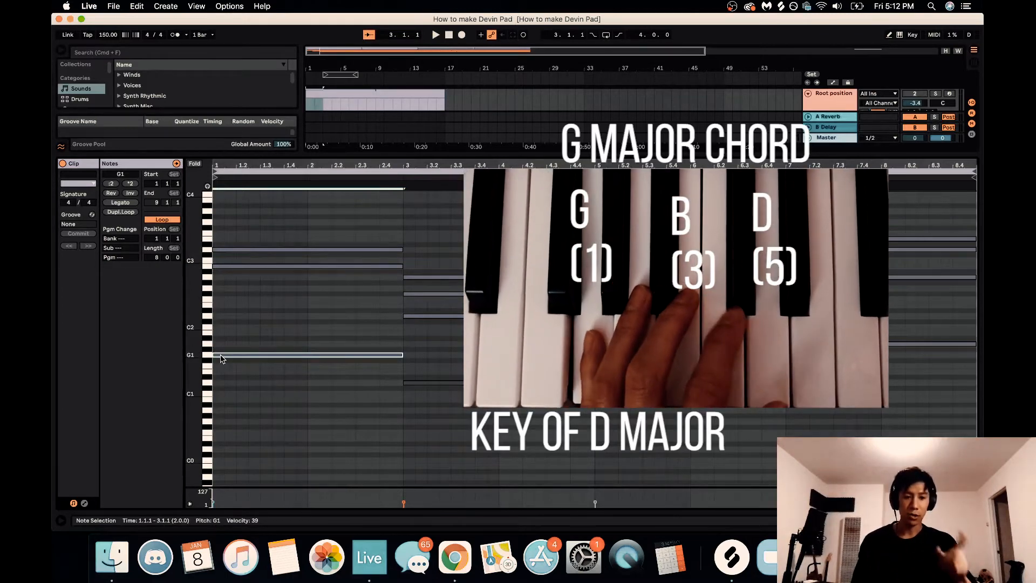
{"action": "left_click", "coordinate": [249, 266]}
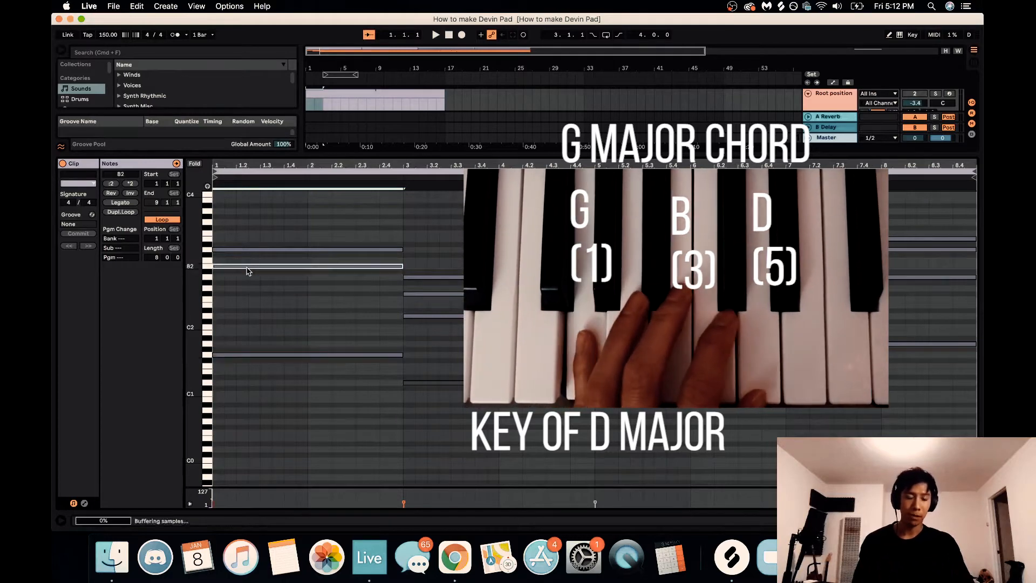
{"action": "left_click", "coordinate": [249, 250]}
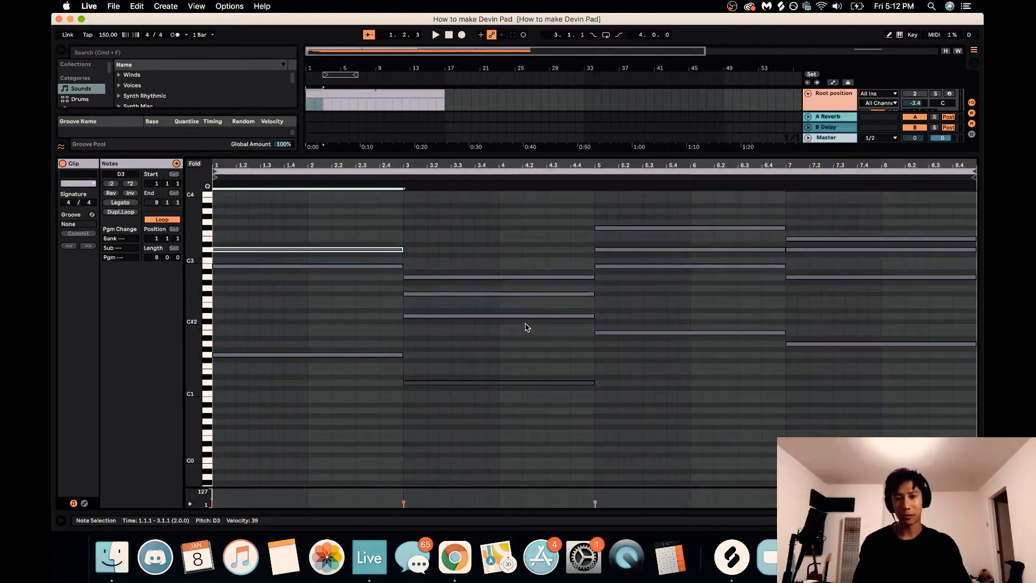
Examine the second chord at bar 3 by auditioning D2 and the two notes above it.
{"action": "left_click", "coordinate": [521, 317]}
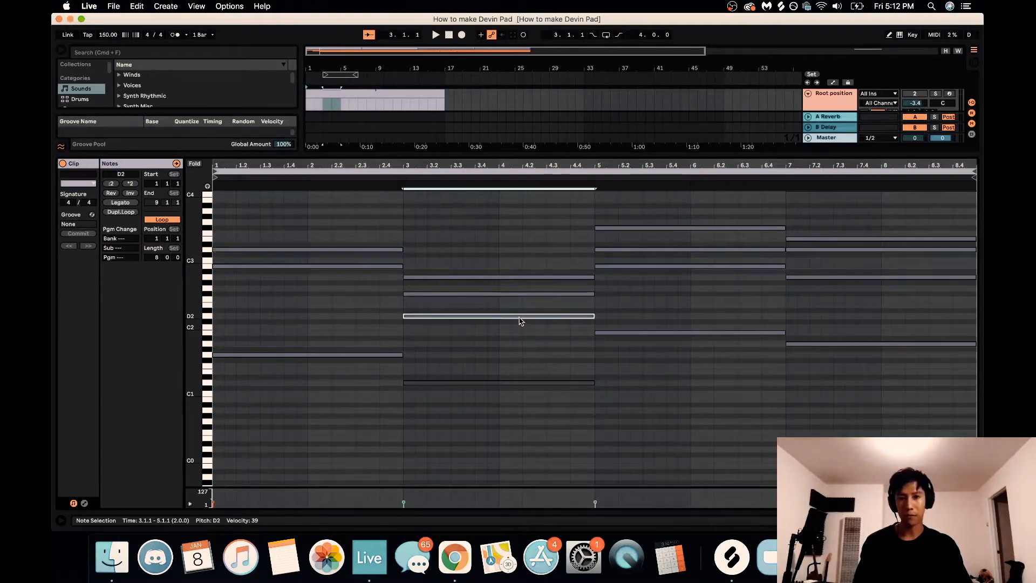
{"action": "left_click", "coordinate": [519, 294]}
{"action": "left_click", "coordinate": [517, 277]}
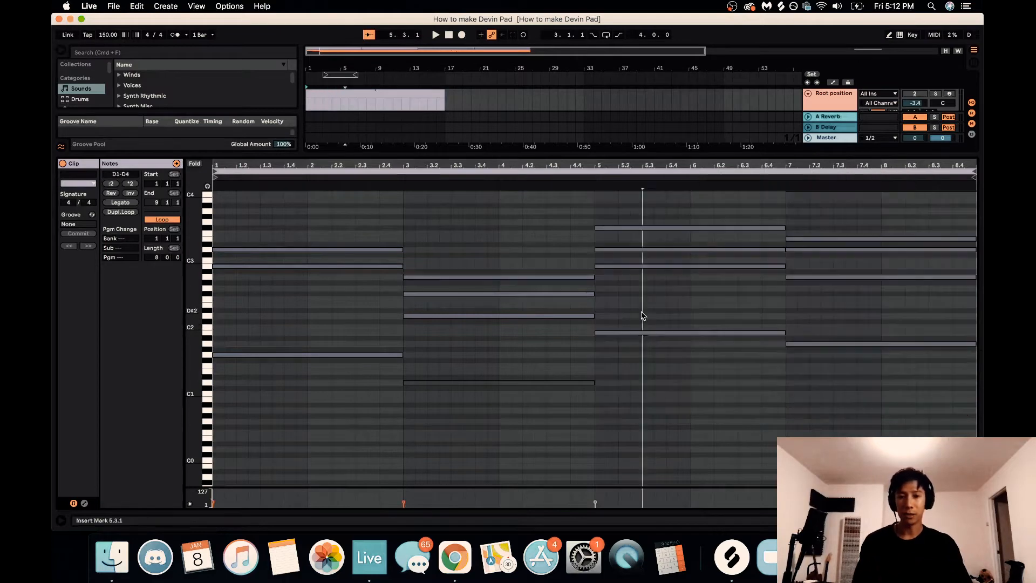
Examine the third chord at bar 5 by auditioning its B1, B2 and F#3 notes.
{"action": "left_click_drag", "start_coordinate": [641, 312], "coordinate": [907, 404]}
{"action": "left_click", "coordinate": [736, 333]}
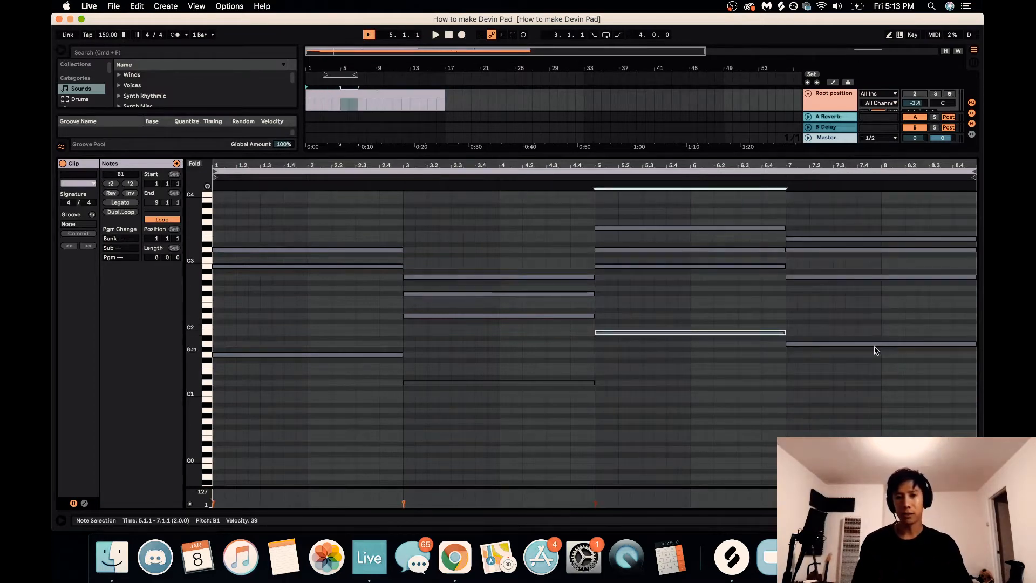
{"action": "left_click", "coordinate": [713, 272]}
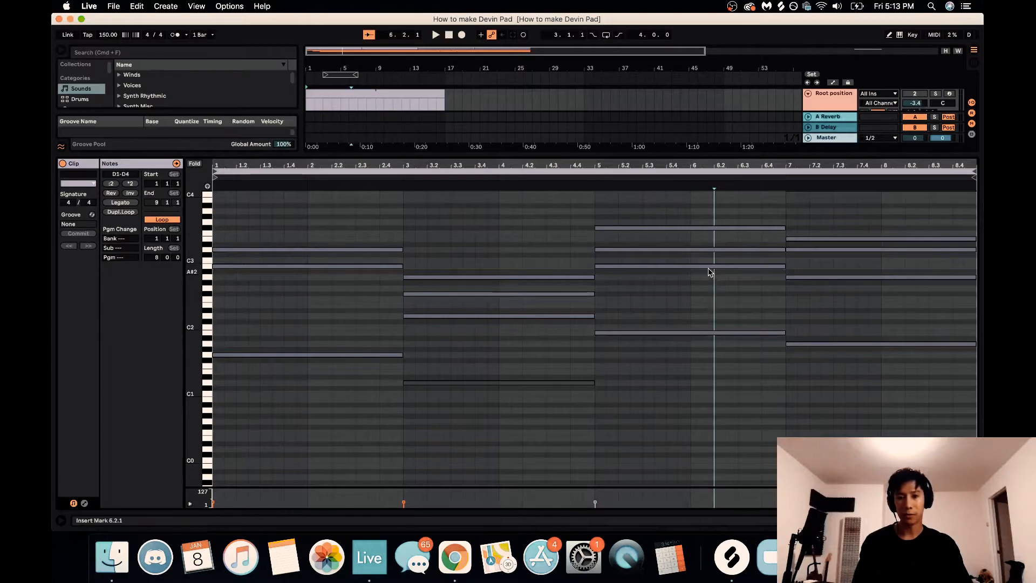
{"action": "left_click", "coordinate": [710, 267]}
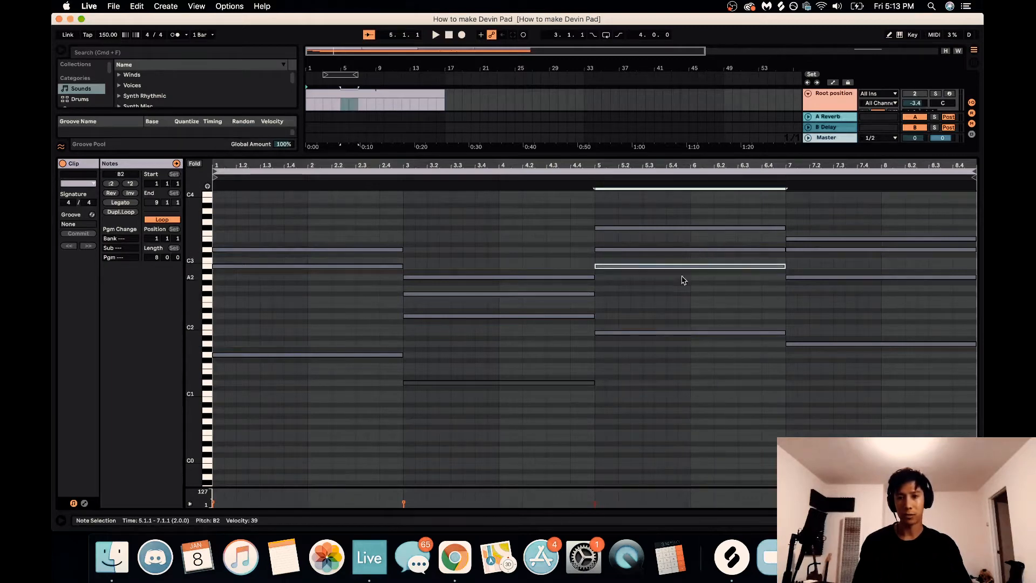
{"action": "left_click", "coordinate": [669, 301]}
{"action": "left_click", "coordinate": [668, 332]}
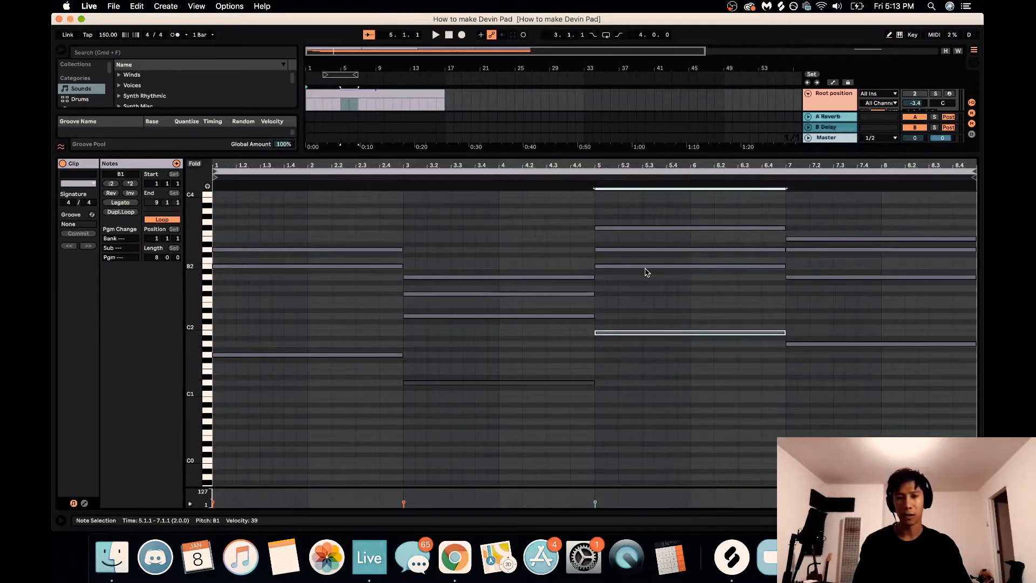
{"action": "left_click", "coordinate": [646, 267]}
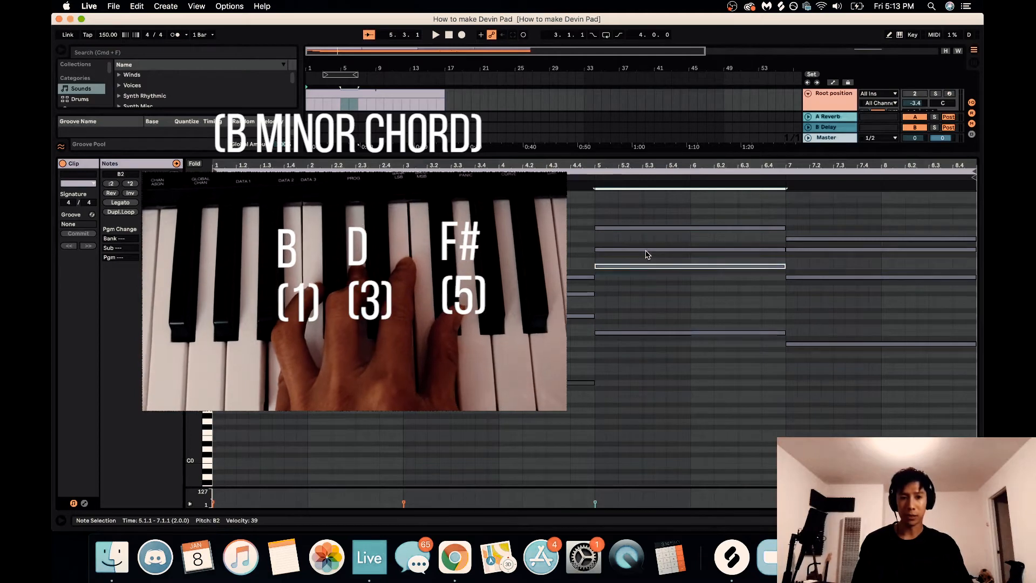
{"action": "left_click", "coordinate": [649, 228]}
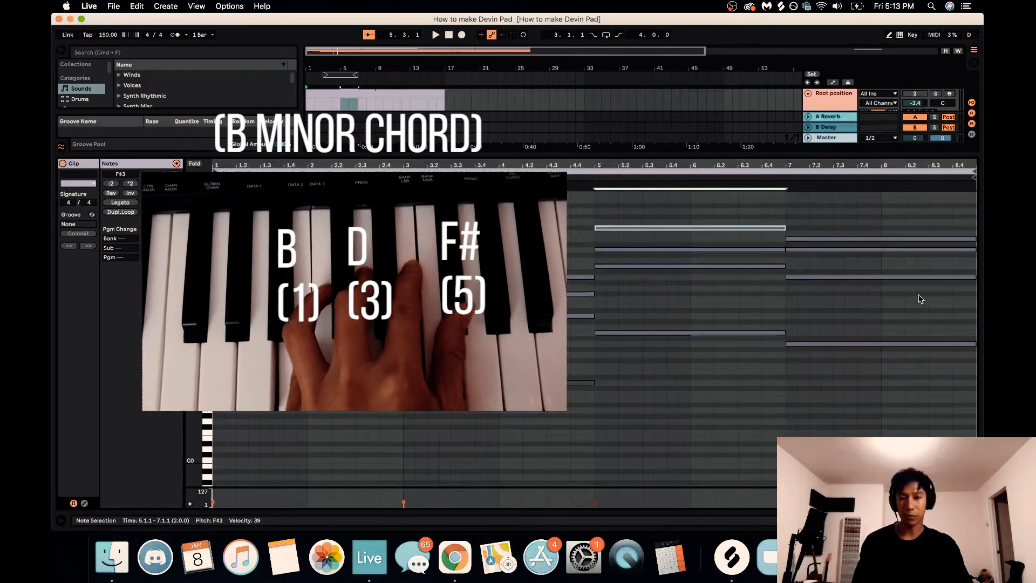
Audition the last chord's notes at bar 7 and lower its D3 note to C#3 to form an A major chord.
{"action": "left_click", "coordinate": [874, 345]}
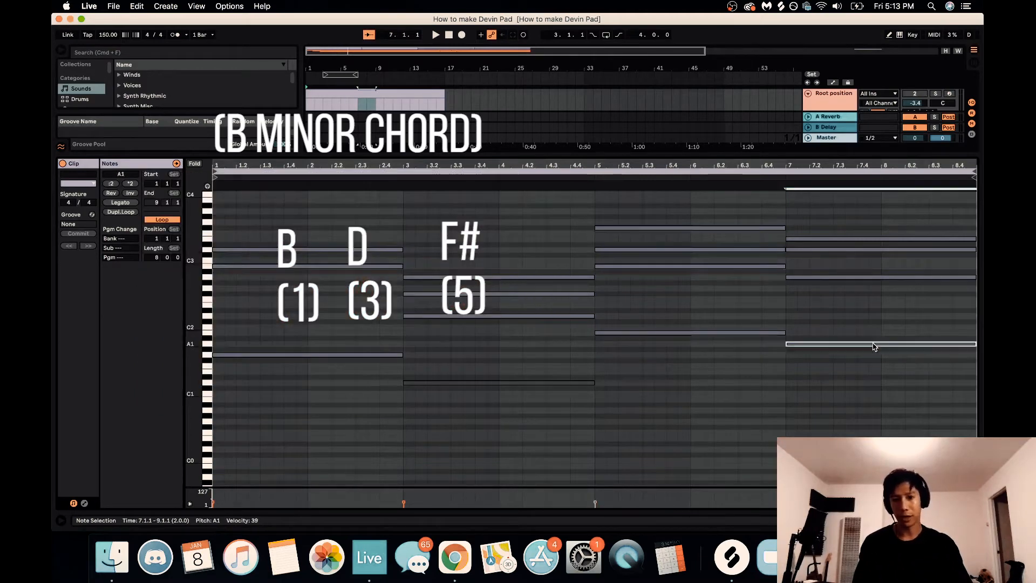
{"action": "left_click", "coordinate": [846, 278]}
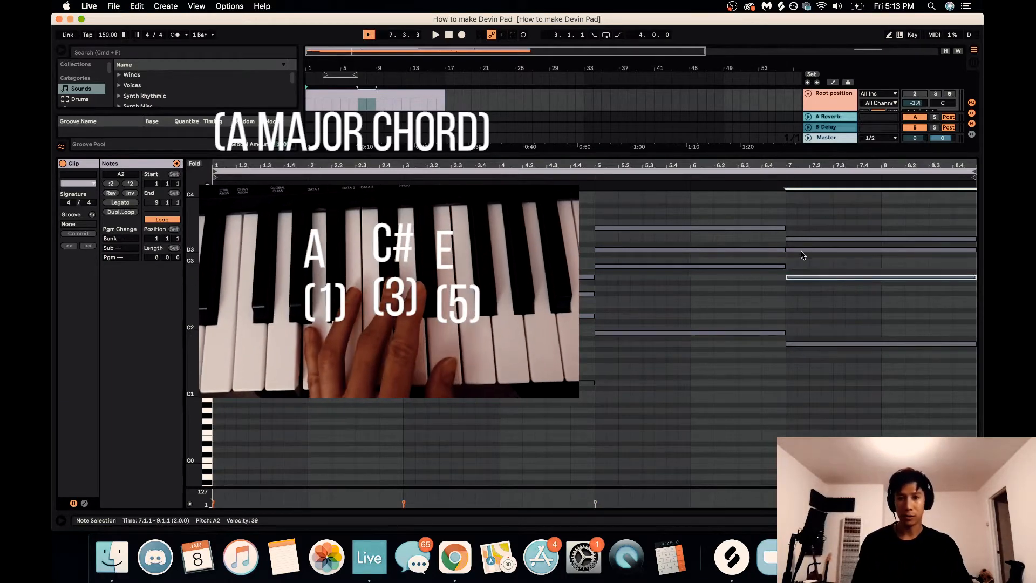
{"action": "left_click", "coordinate": [801, 250]}
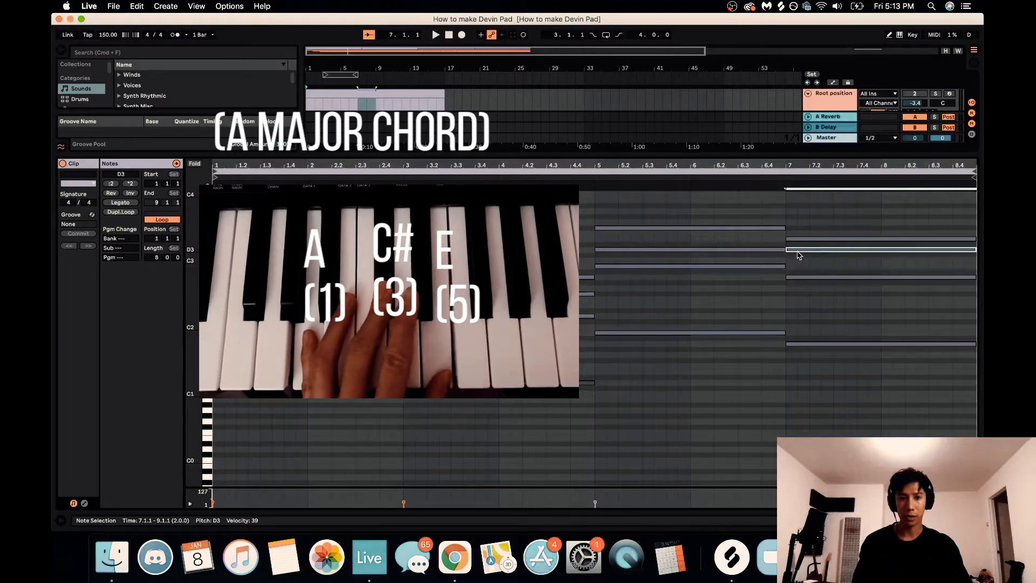
{"action": "left_click_drag", "start_coordinate": [799, 251], "coordinate": [795, 257]}
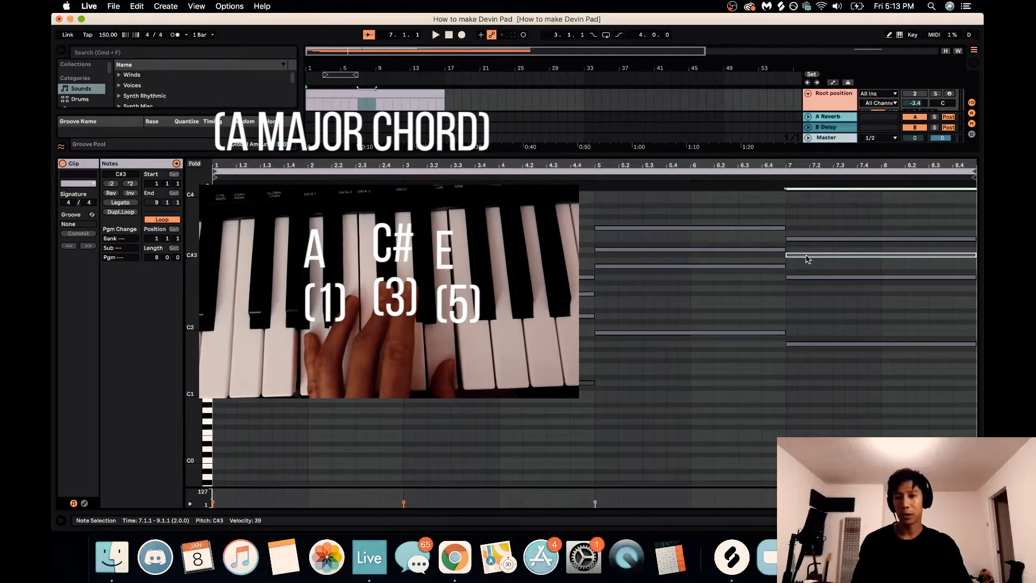
{"action": "left_click", "coordinate": [804, 239]}
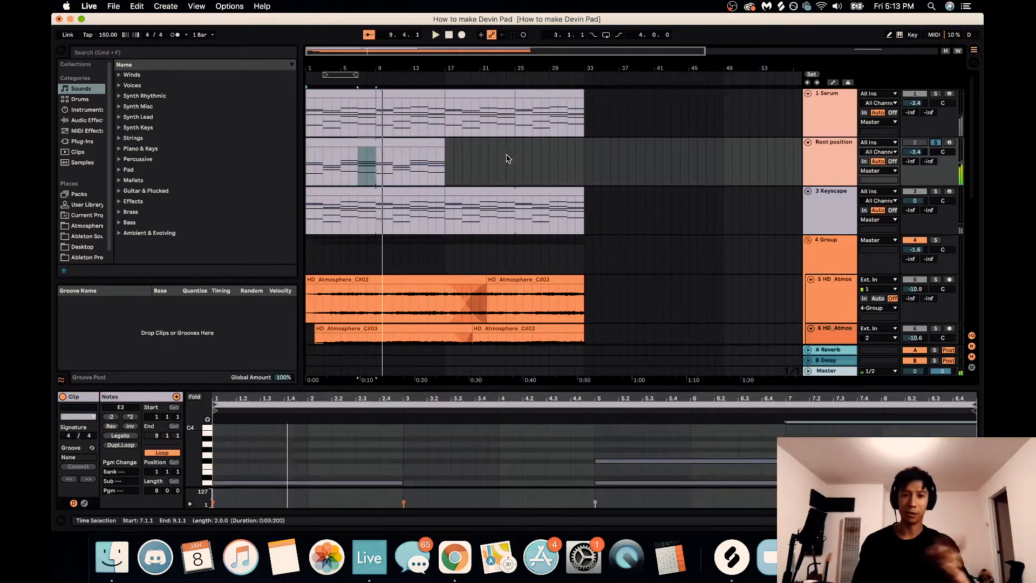
Turn off solo on the Root position track, solo the Serum track and play it.
{"action": "left_click", "coordinate": [935, 143]}
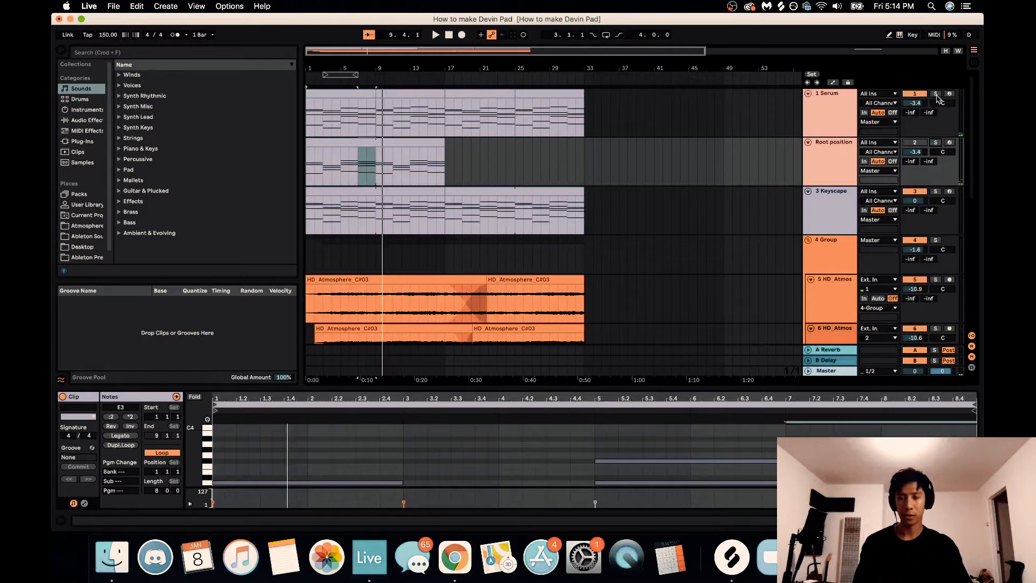
{"action": "scroll", "coordinate": [463, 234], "scroll_direction": "down", "scroll_amount": 2}
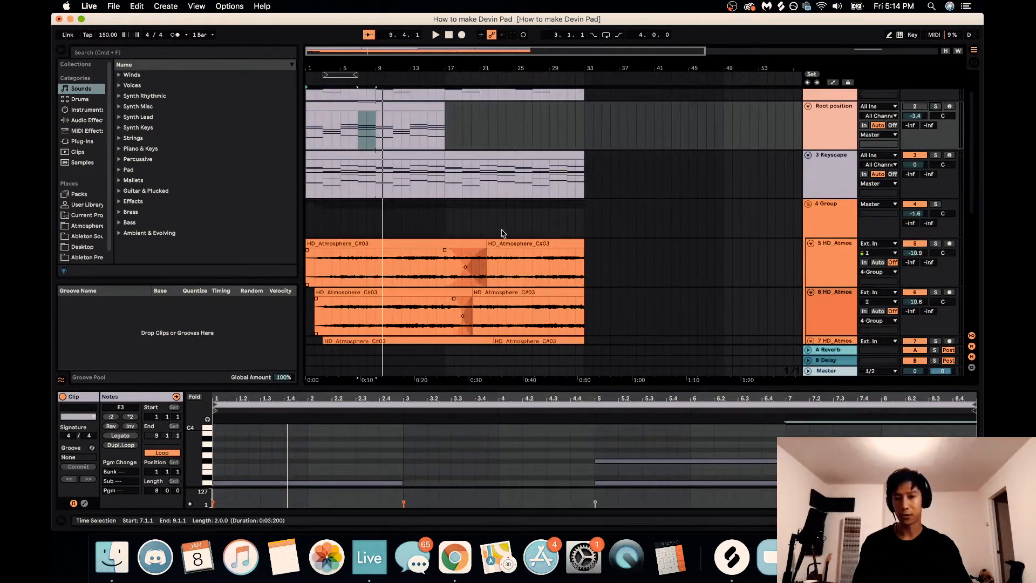
{"action": "scroll", "coordinate": [486, 252], "scroll_direction": "up", "scroll_amount": 2}
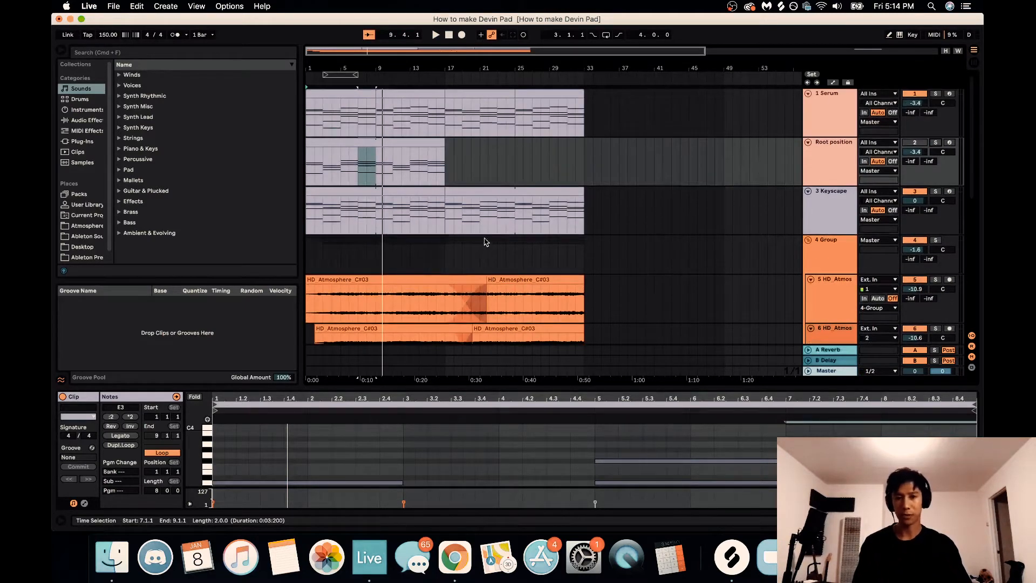
{"action": "left_click", "coordinate": [937, 95]}
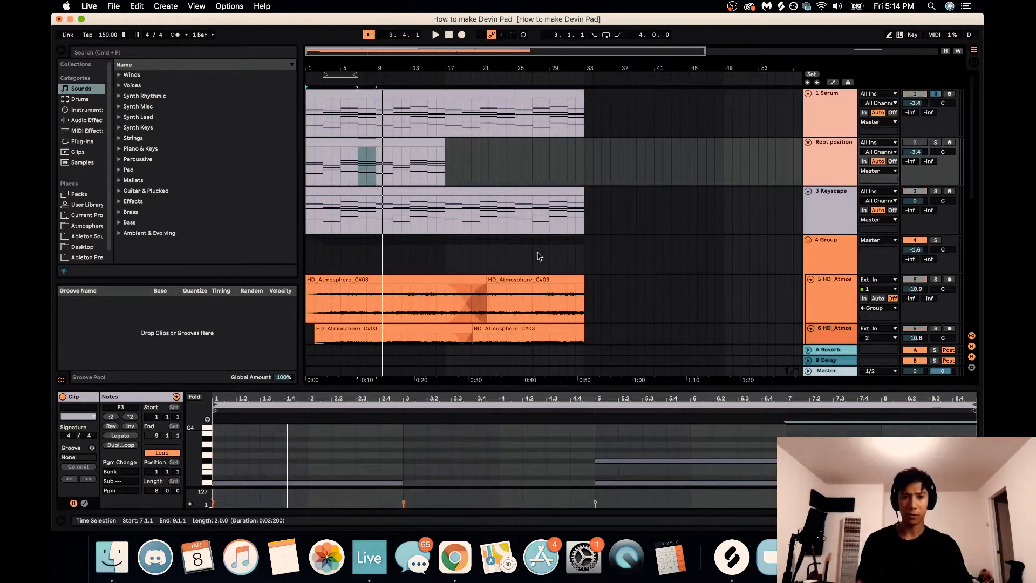
{"action": "key", "text": "space"}
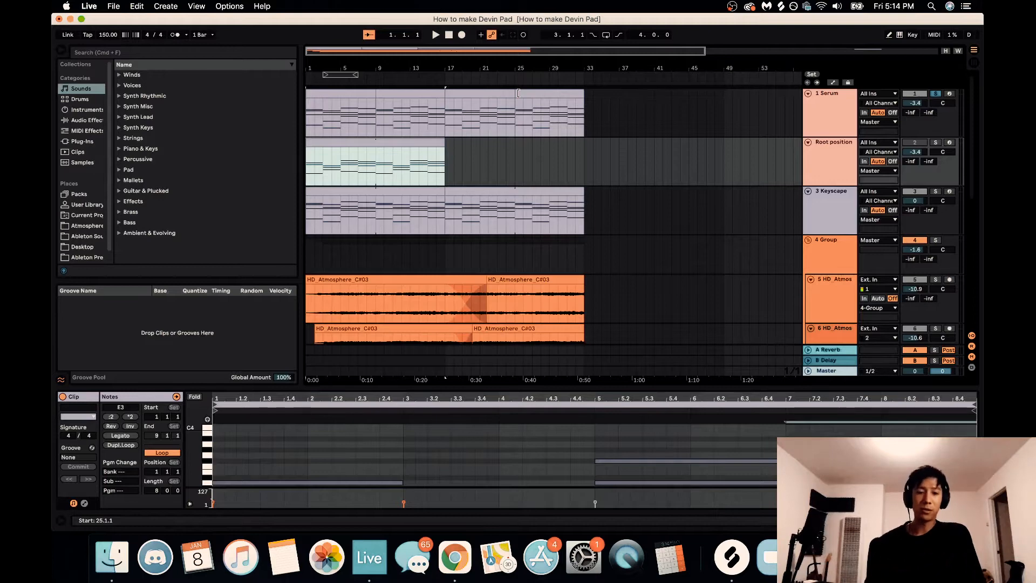
Open the Serum clip spanning bars 9 to 17 to compare its notes with the Root position clip.
{"action": "left_click", "coordinate": [331, 162]}
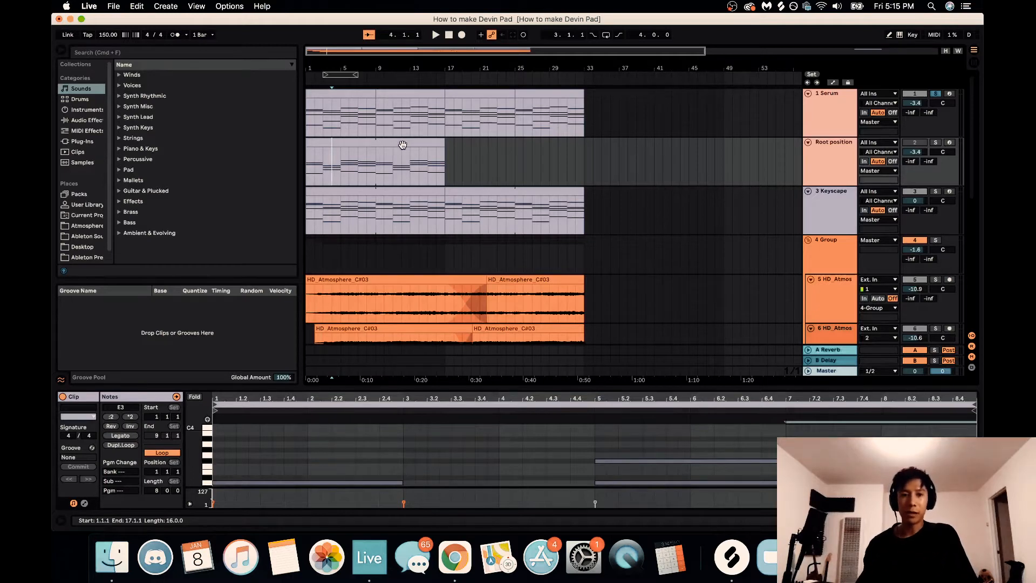
{"action": "left_click", "coordinate": [397, 95]}
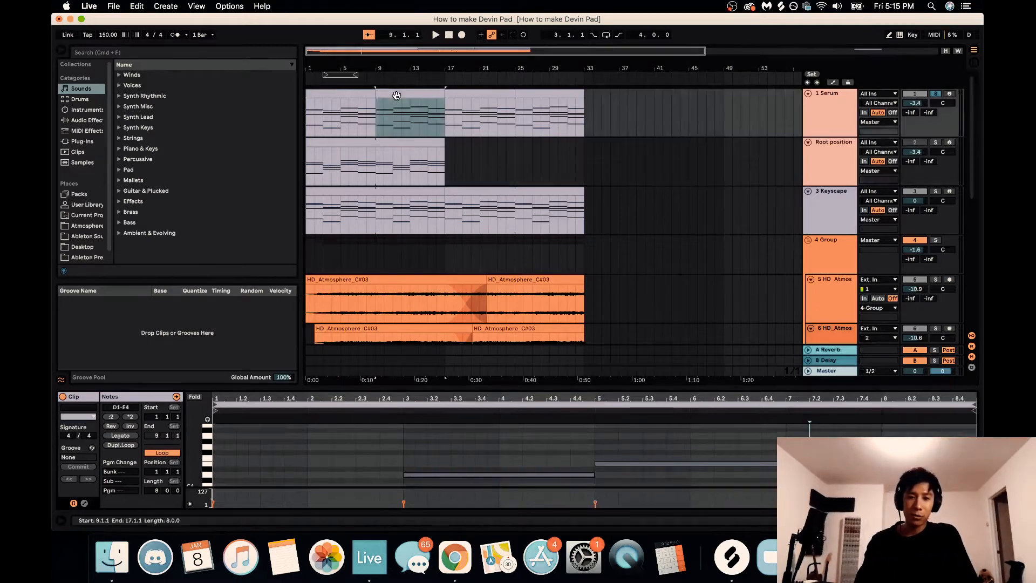
{"action": "left_click", "coordinate": [344, 102]}
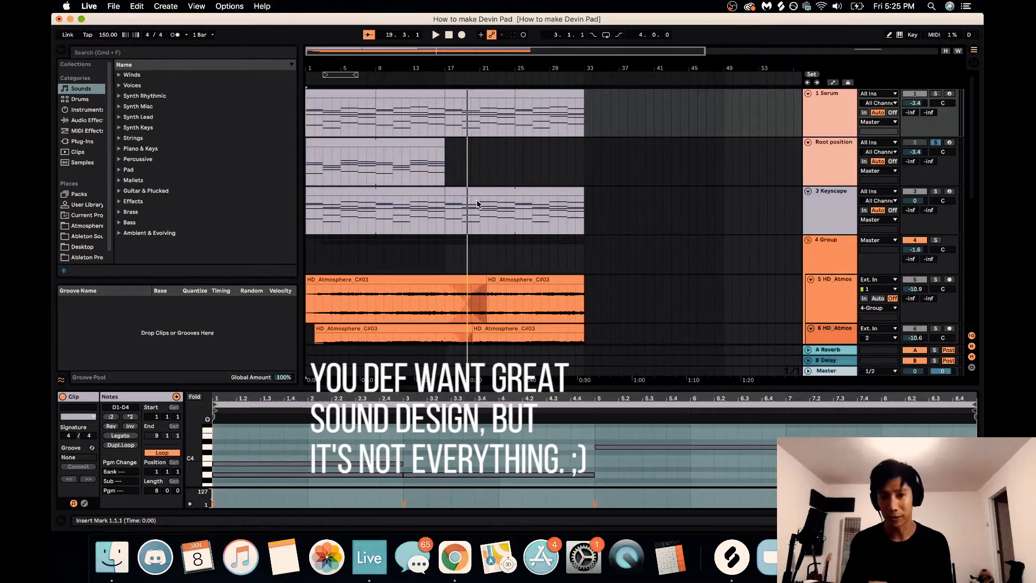
Solo the Keyscape track and play it from bar 9.
{"action": "left_click", "coordinate": [377, 197]}
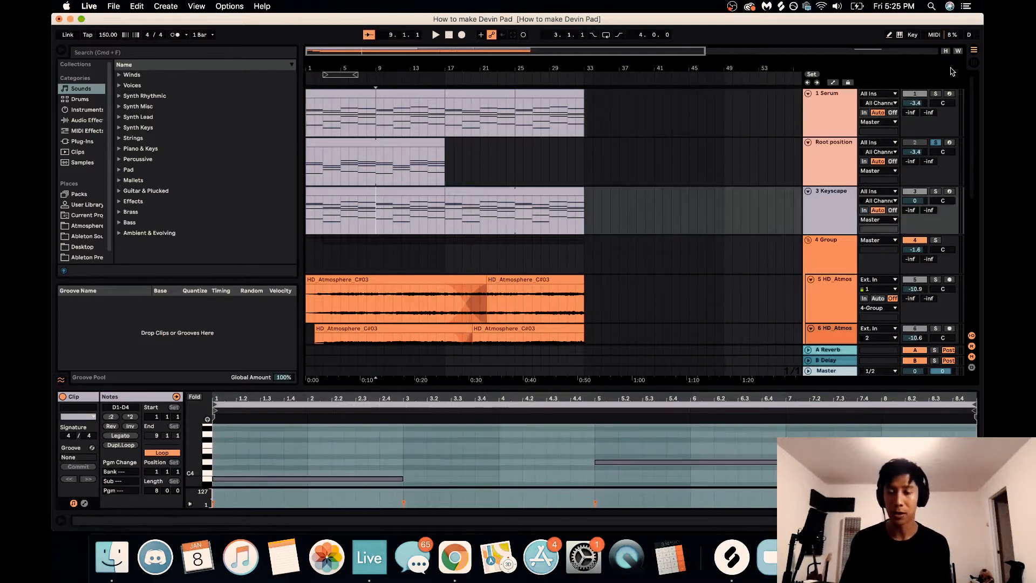
{"action": "left_click", "coordinate": [936, 191]}
{"action": "key", "text": "space"}
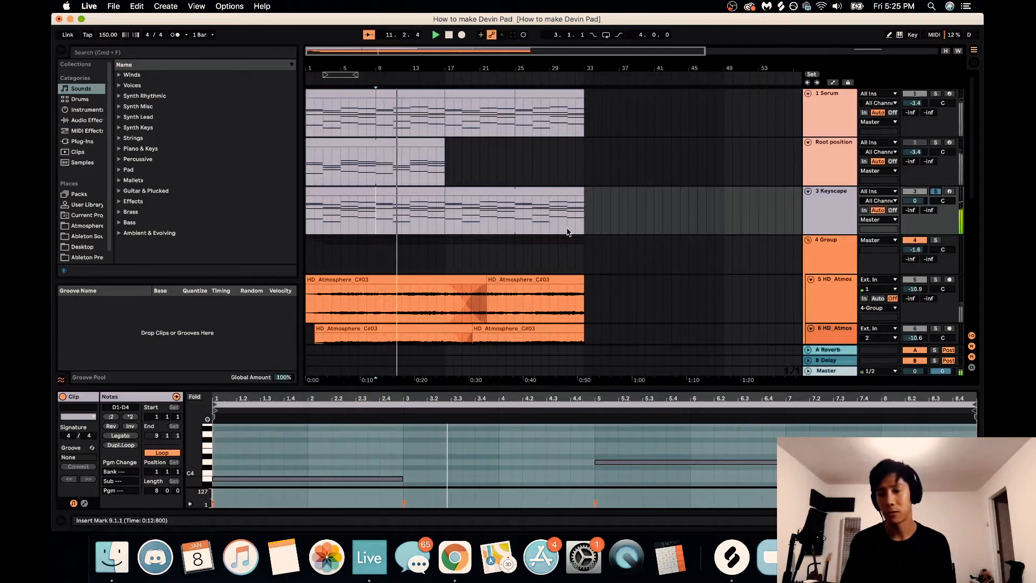
Select the Serum clip at bars 9 to 17 as the playback range, solo the 4 Group track and play it.
{"action": "left_click", "coordinate": [435, 100]}
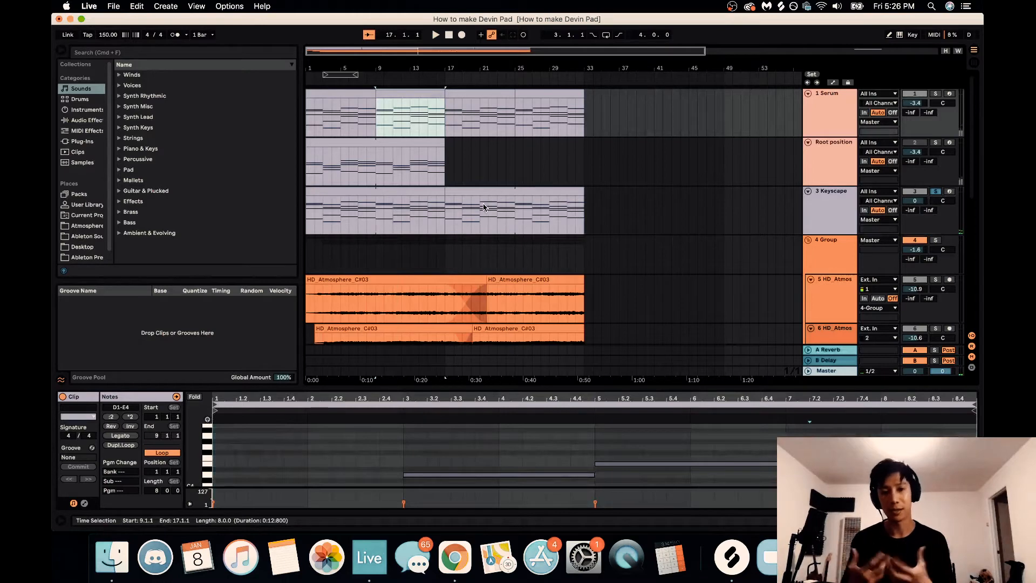
{"action": "scroll", "coordinate": [527, 336], "scroll_direction": "down", "scroll_amount": 1}
{"action": "scroll", "coordinate": [528, 336], "scroll_direction": "down", "scroll_amount": 1}
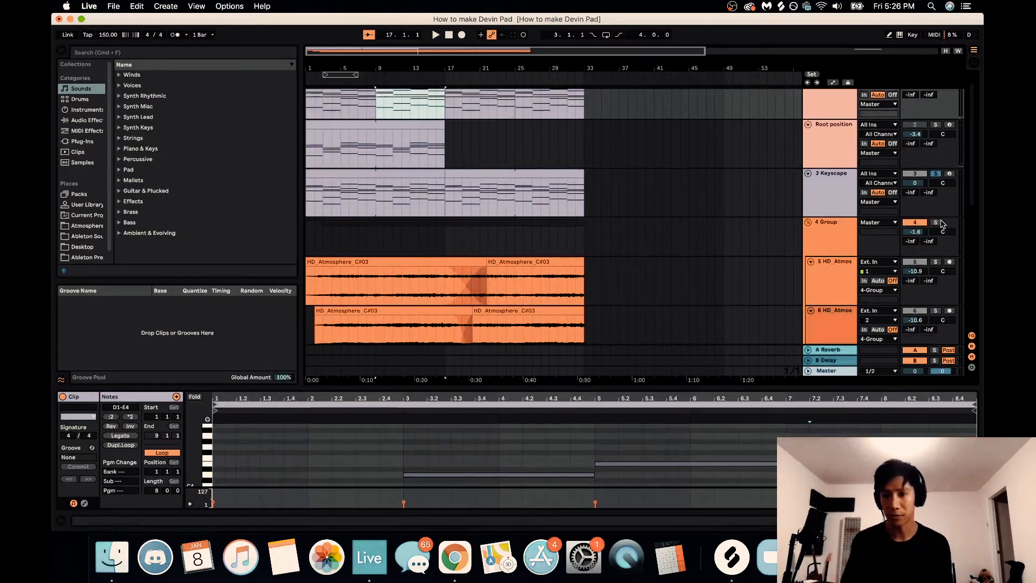
{"action": "left_click", "coordinate": [936, 222]}
{"action": "key", "text": "space"}
{"action": "scroll", "coordinate": [391, 197], "scroll_direction": "down", "scroll_amount": 1}
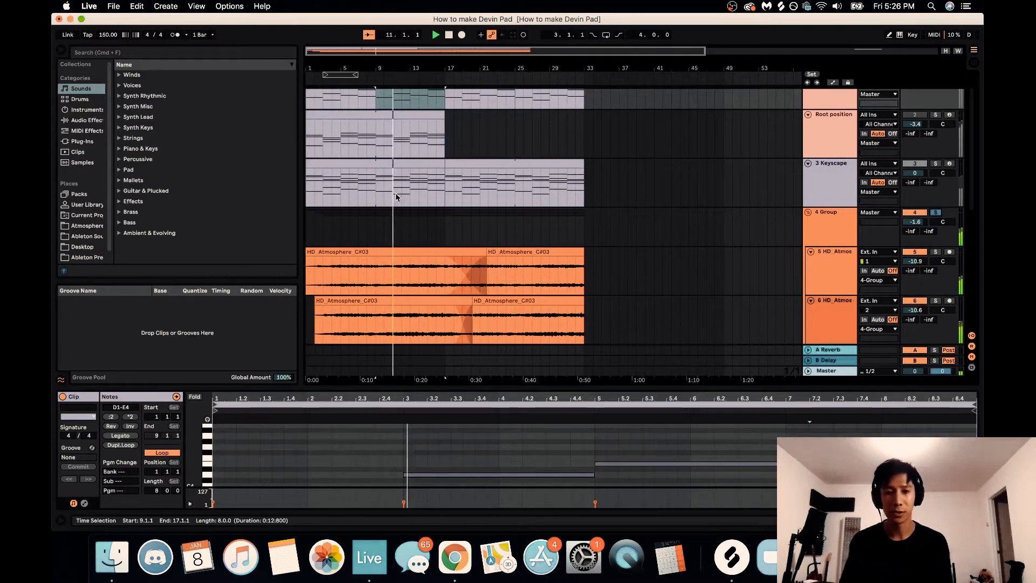
Open the first HD_Atmosphere clip on track 5 to examine its sample and transpose settings.
{"action": "left_click", "coordinate": [394, 251]}
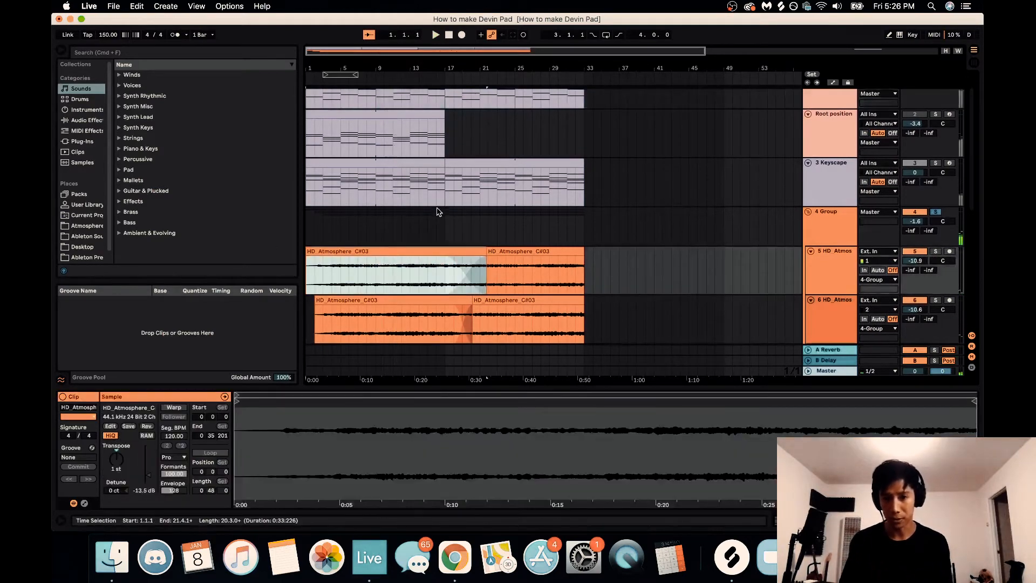
{"action": "scroll", "coordinate": [438, 212], "scroll_direction": "down", "scroll_amount": 1}
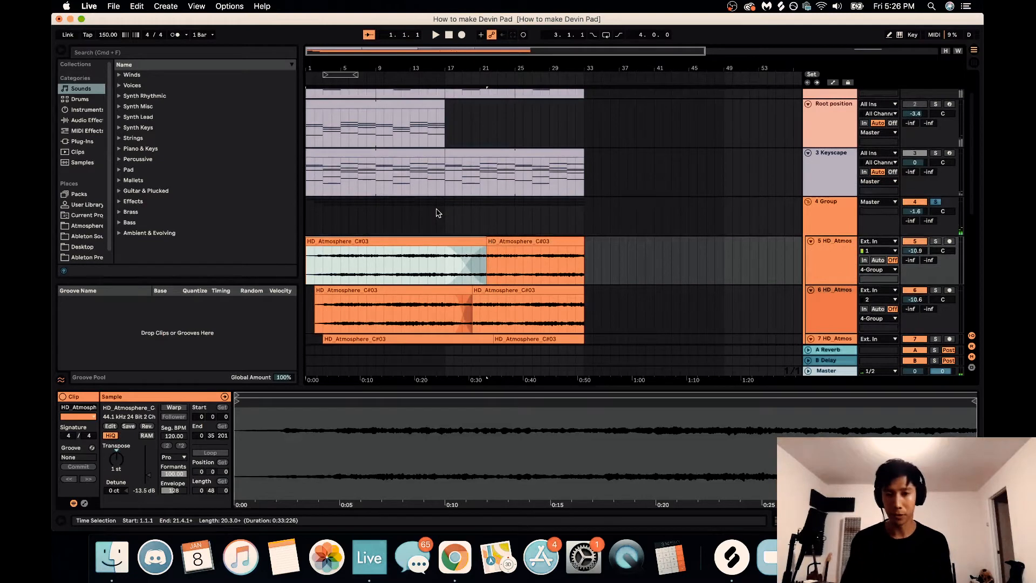
{"action": "scroll", "coordinate": [447, 212], "scroll_direction": "down", "scroll_amount": 1}
{"action": "scroll", "coordinate": [446, 211], "scroll_direction": "down", "scroll_amount": 3}
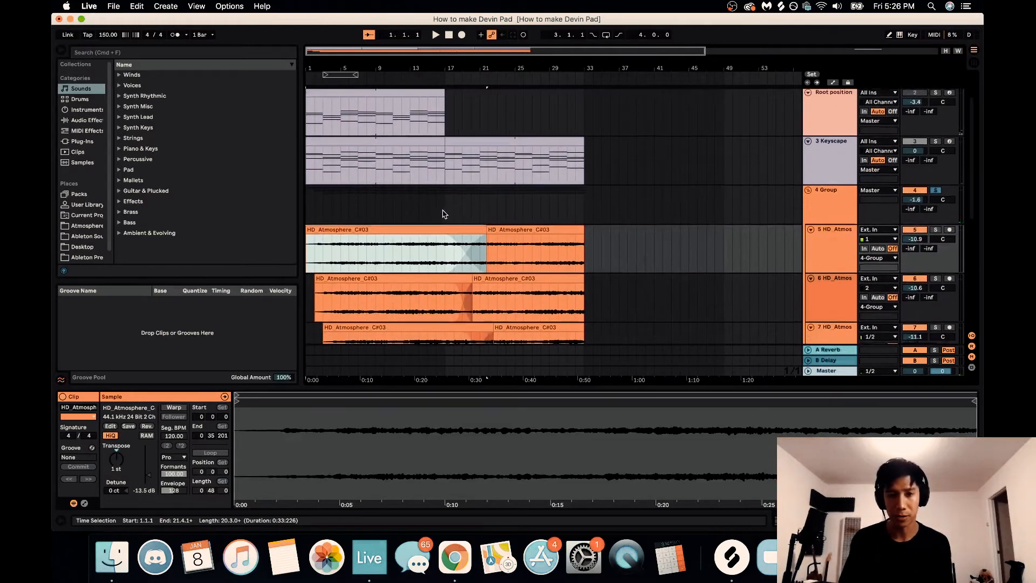
{"action": "left_click", "coordinate": [400, 244]}
{"action": "left_click", "coordinate": [398, 249]}
{"action": "left_click", "coordinate": [393, 267]}
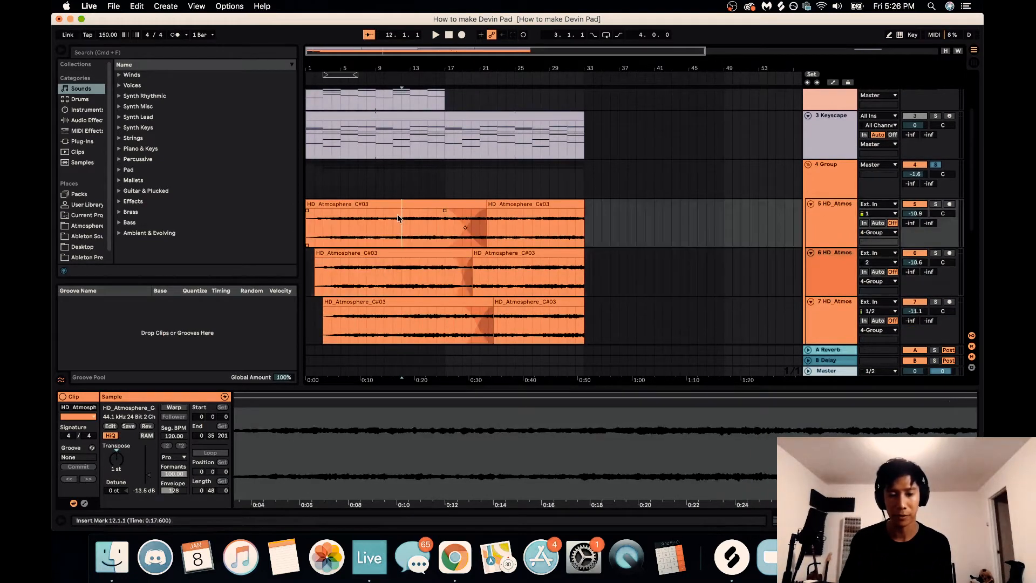
{"action": "left_click", "coordinate": [402, 203]}
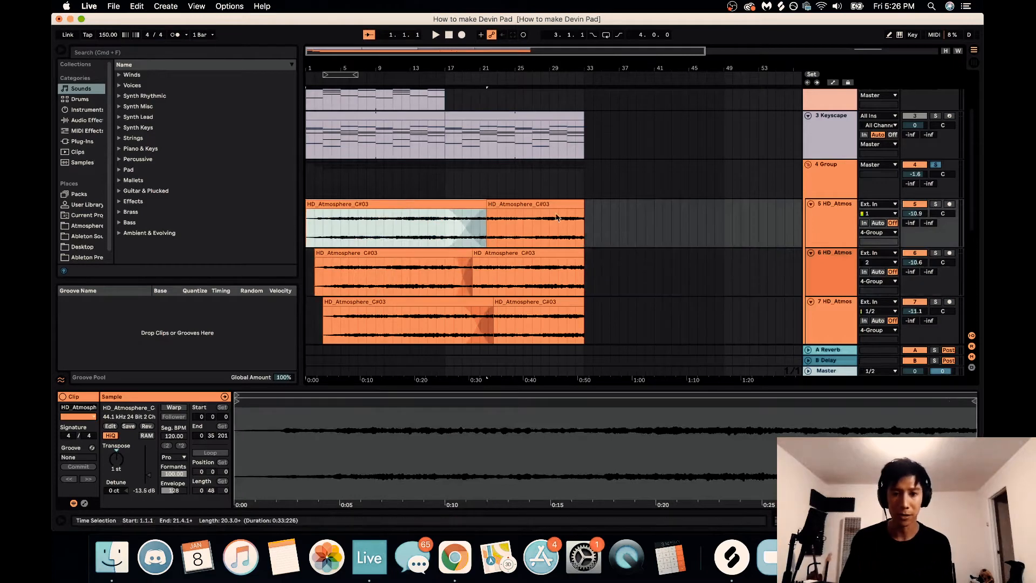
Compare the transpose settings of the first HD_Atmosphere clips on tracks 5, 6 and 7, and restart playback.
{"action": "left_click", "coordinate": [396, 263]}
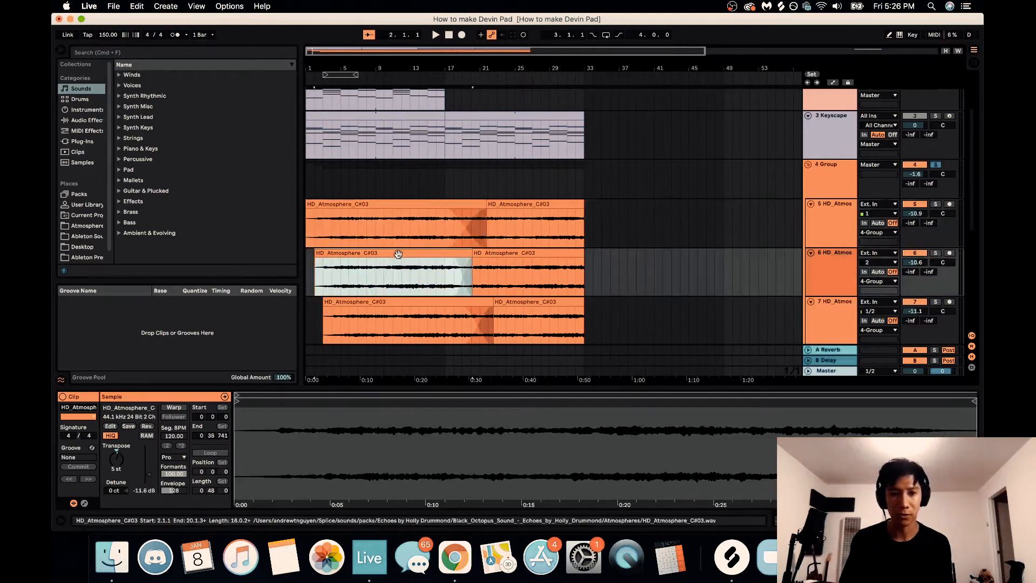
{"action": "left_click", "coordinate": [394, 303]}
{"action": "left_click", "coordinate": [392, 268]}
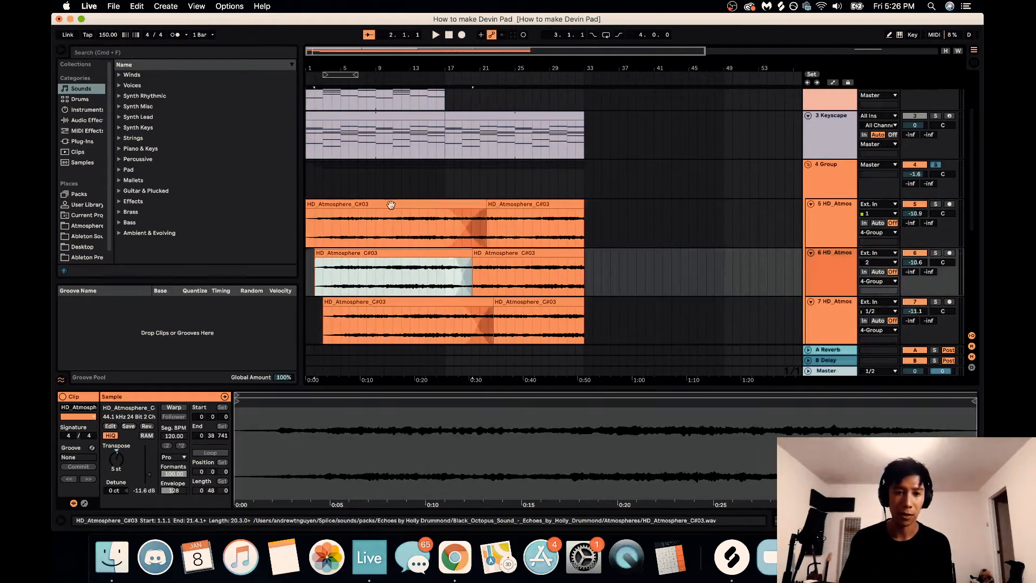
{"action": "left_click", "coordinate": [394, 221]}
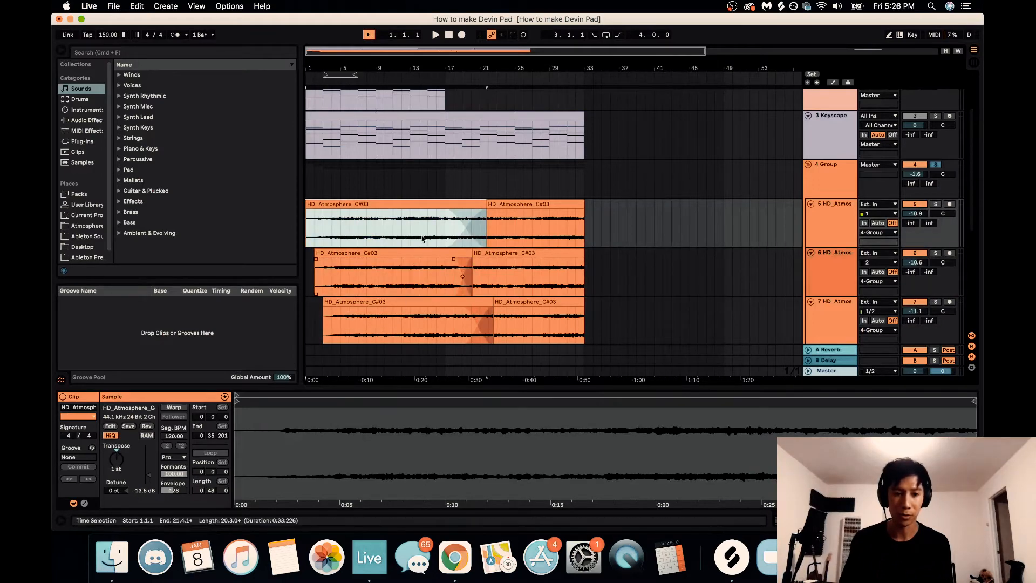
{"action": "left_click", "coordinate": [402, 278]}
{"action": "left_click", "coordinate": [402, 312]}
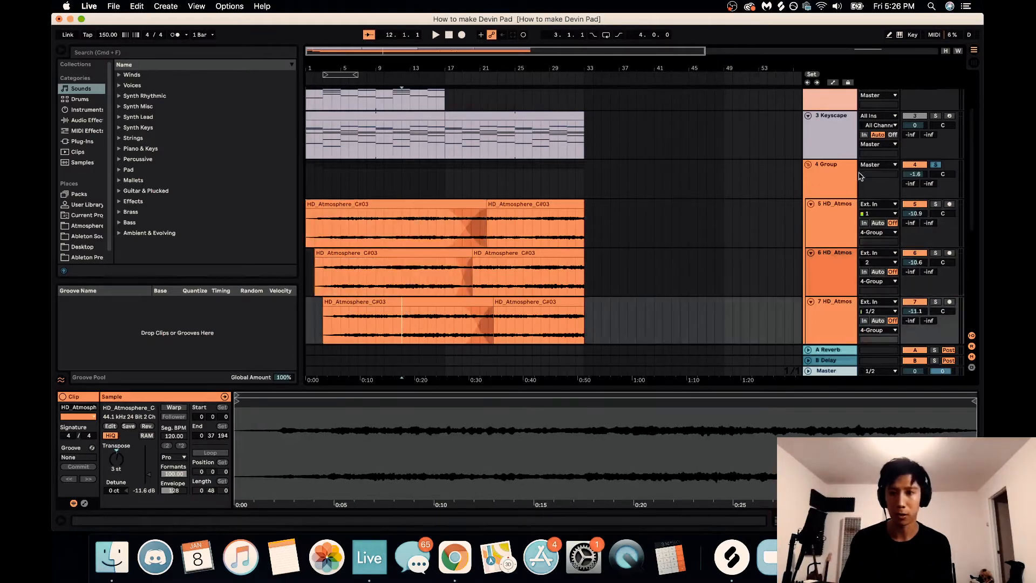
{"action": "left_click", "coordinate": [448, 35]}
{"action": "key", "text": "space"}
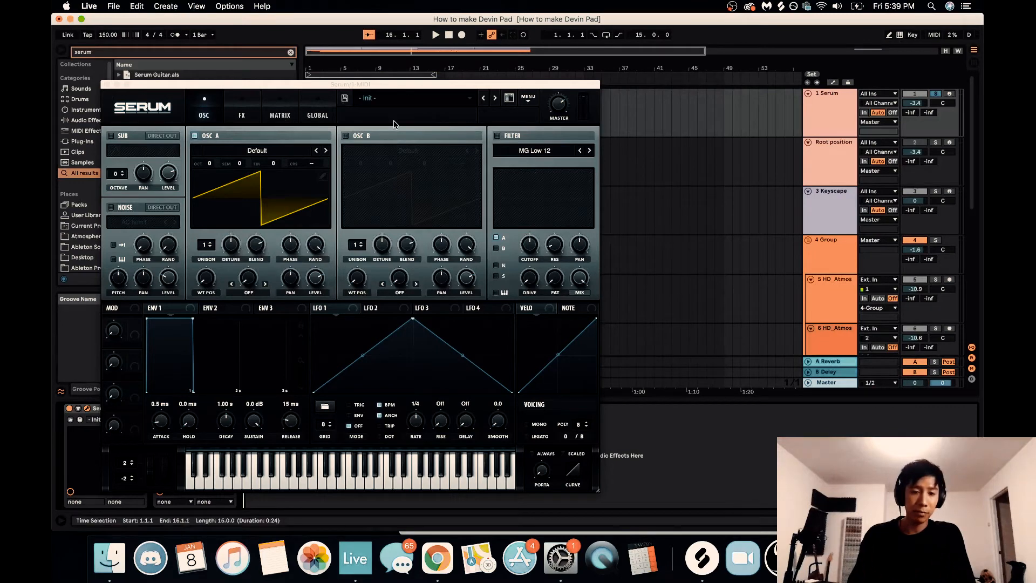
Enable Serum's MG Low 12 filter, set OSC A to 3 unison voices at -1 octave, and play the sound.
{"action": "left_click", "coordinate": [512, 137]}
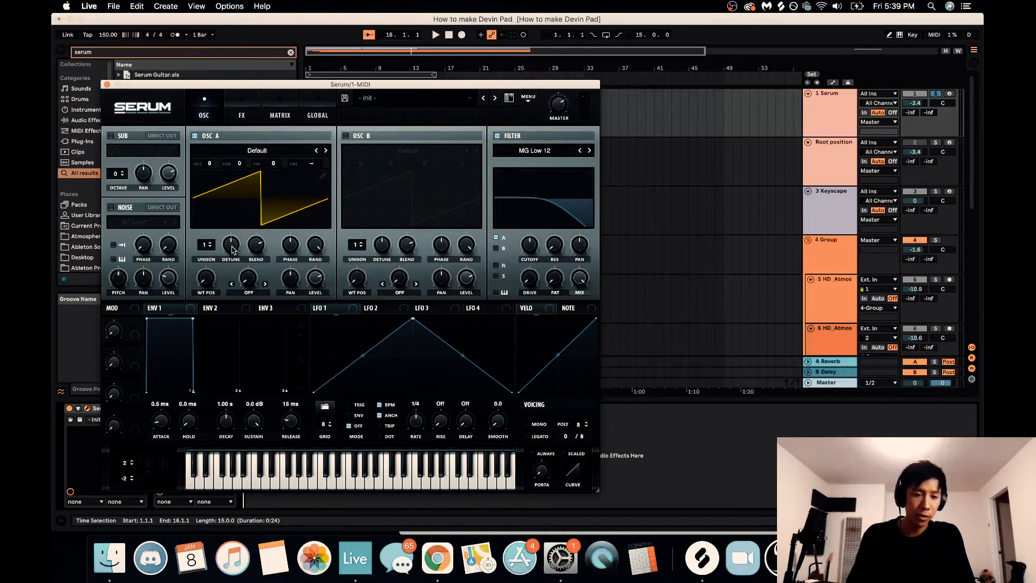
{"action": "left_click_drag", "start_coordinate": [212, 246], "coordinate": [234, 264]}
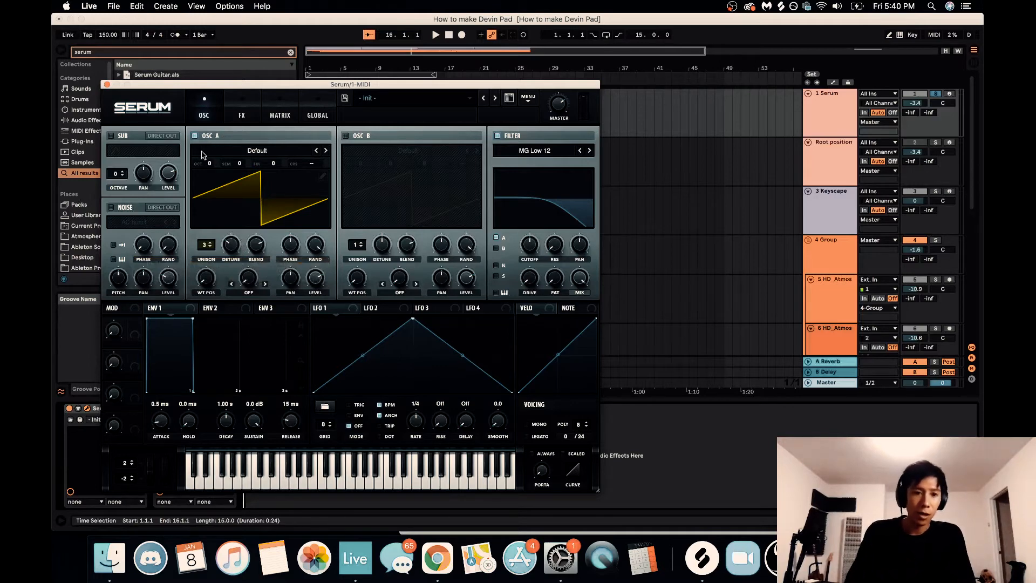
{"action": "mouse_move", "coordinate": [205, 171]}
{"action": "left_click_drag", "start_coordinate": [205, 170], "coordinate": [207, 184]}
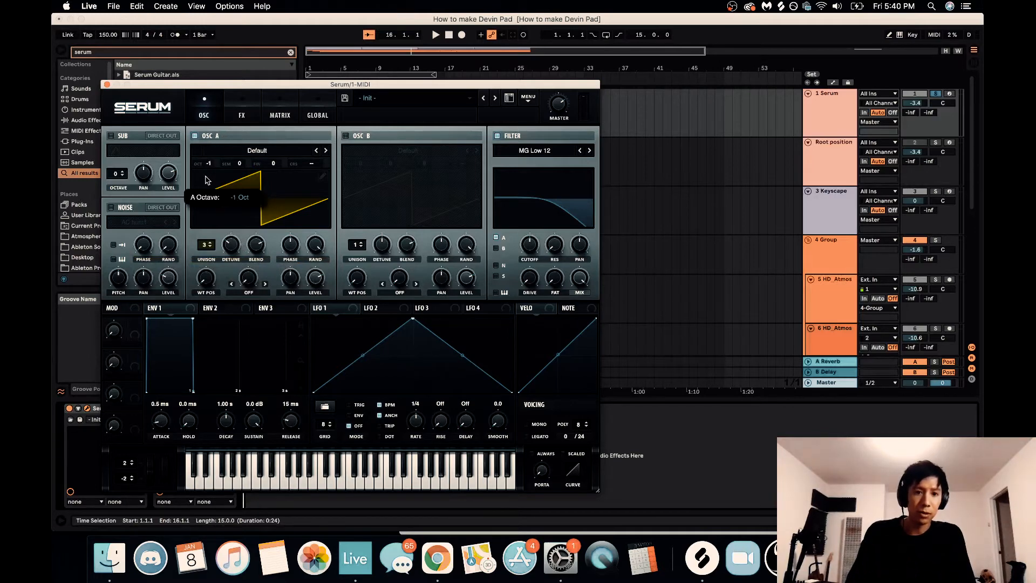
{"action": "key", "text": "space"}
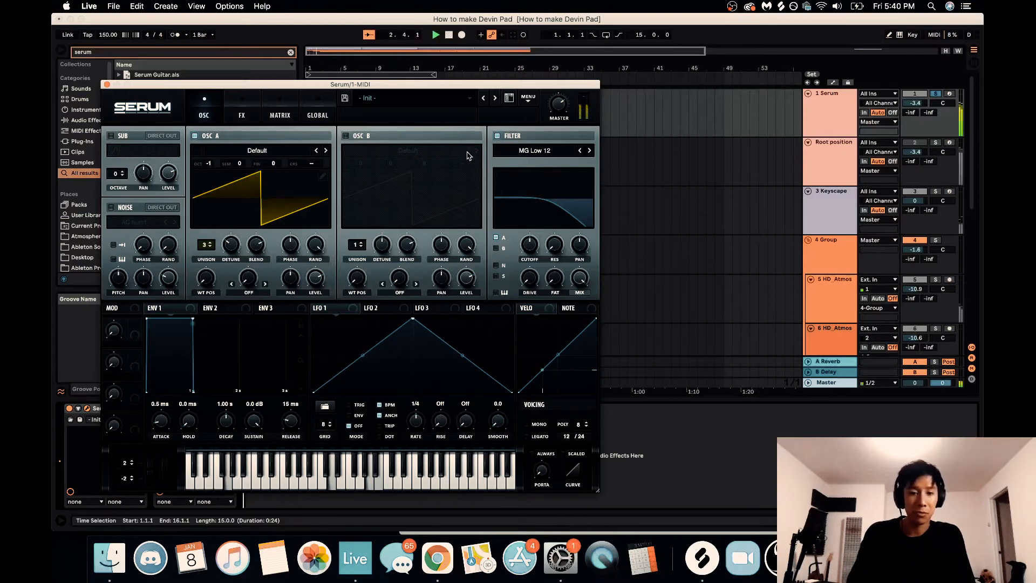
Enable OSC B and set its octave to -1.
{"action": "left_click", "coordinate": [346, 136]}
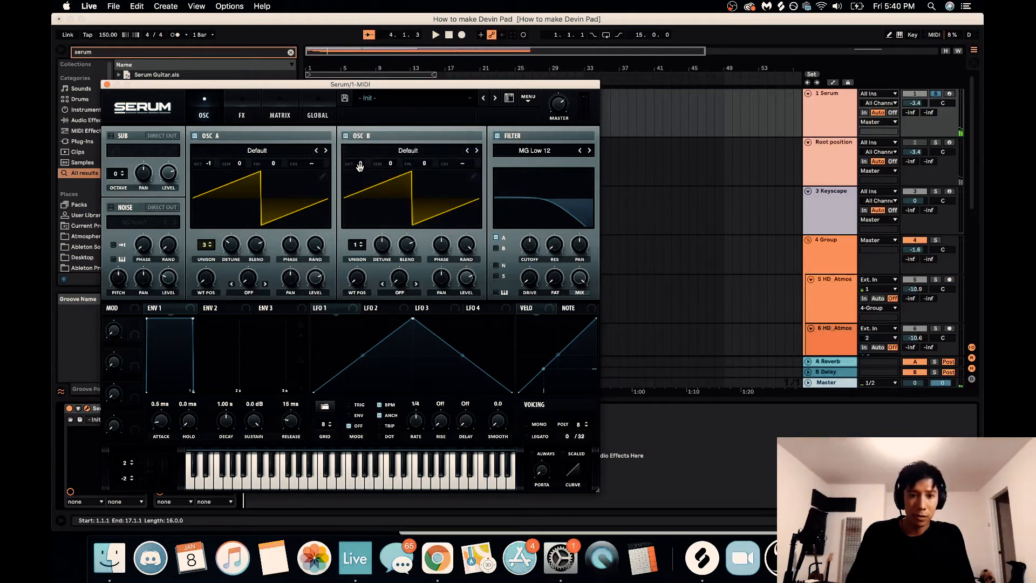
{"action": "left_click_drag", "start_coordinate": [360, 163], "coordinate": [359, 179]}
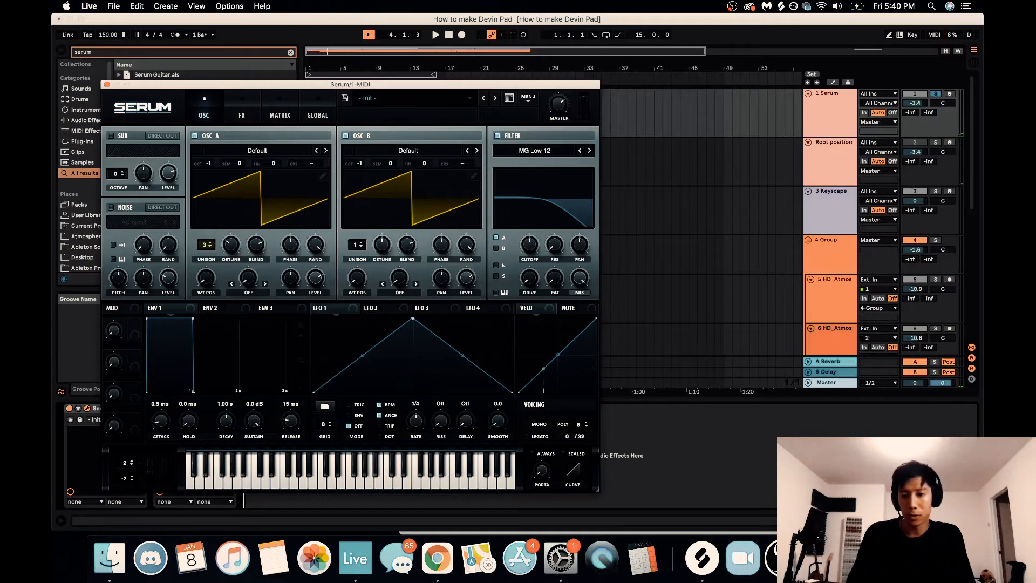
Check the OSC B instructions in the Devin Pad document in Chrome, and route OSC B through Serum's filter in Live.
{"action": "left_click", "coordinate": [432, 567]}
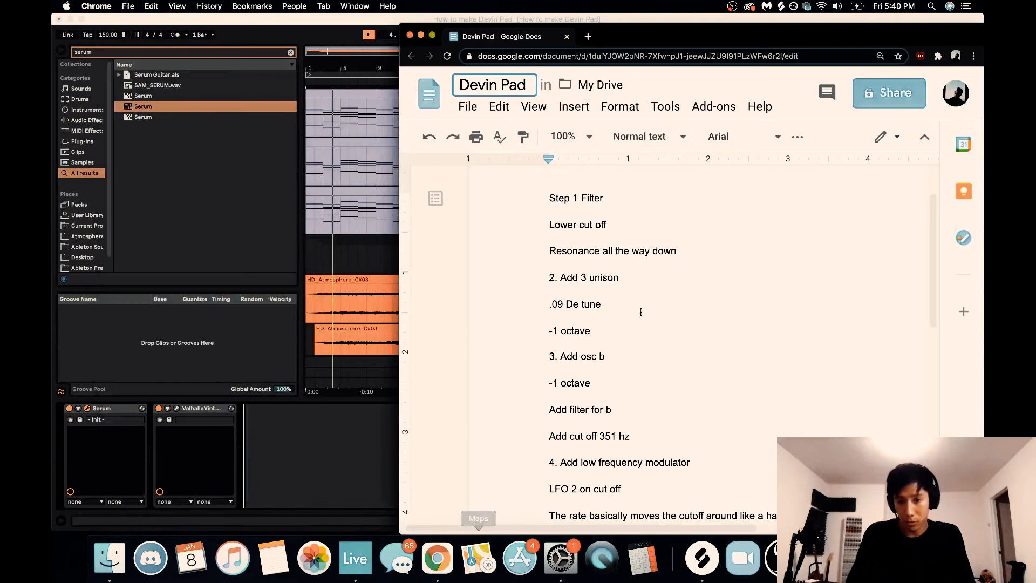
{"action": "scroll", "coordinate": [577, 303], "scroll_direction": "down", "scroll_amount": 1}
{"action": "scroll", "coordinate": [583, 302], "scroll_direction": "down", "scroll_amount": 3}
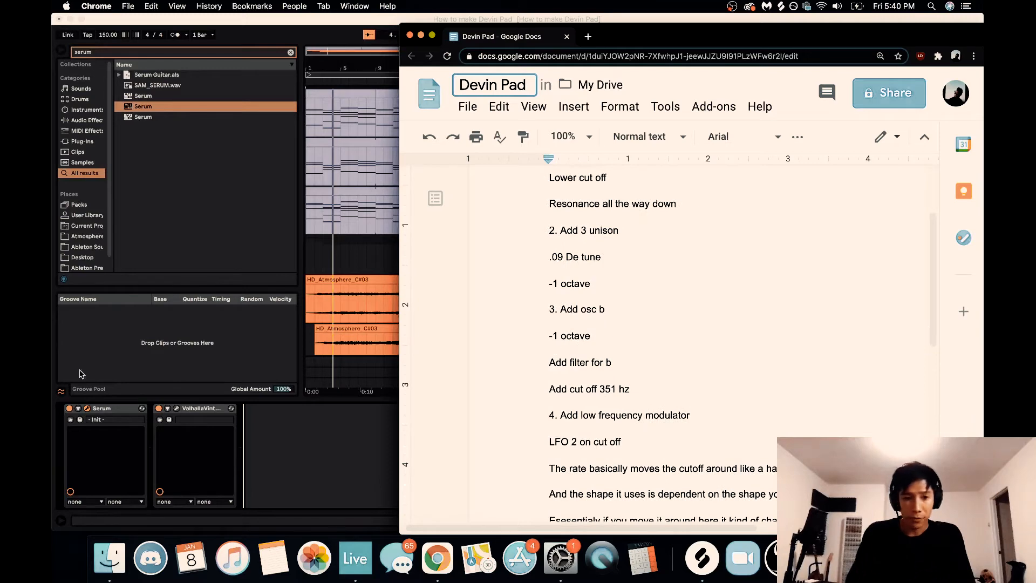
{"action": "key", "text": "super+Tab"}
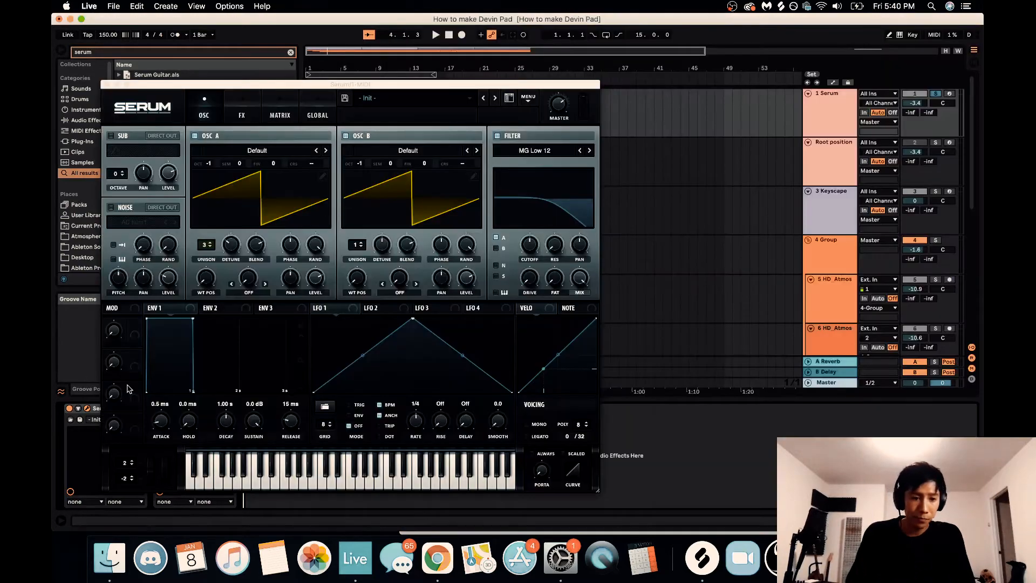
{"action": "left_click", "coordinate": [502, 252]}
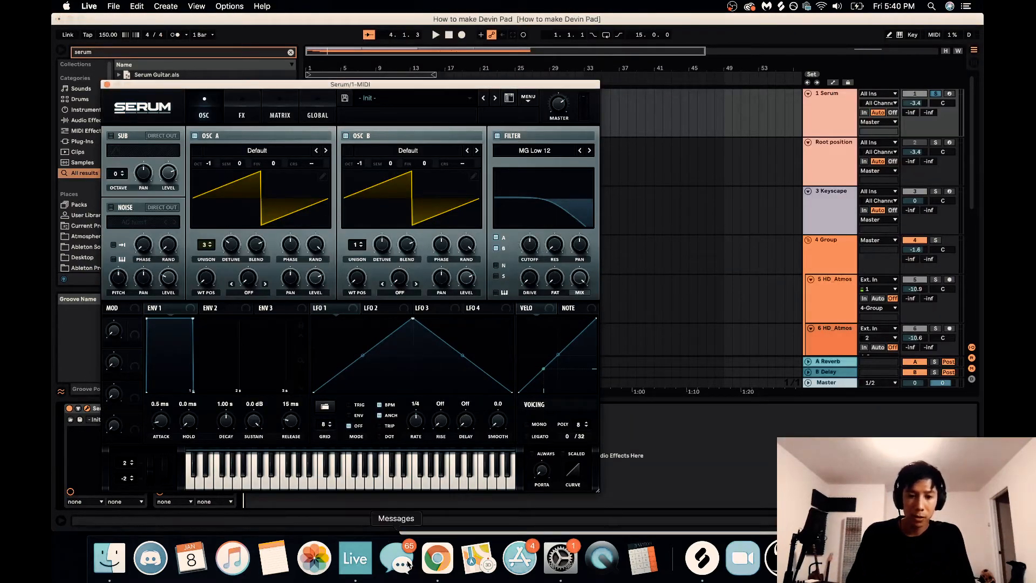
Switch to Chrome and read the low frequency modulator instructions in the Devin Pad document.
{"action": "left_click", "coordinate": [427, 558]}
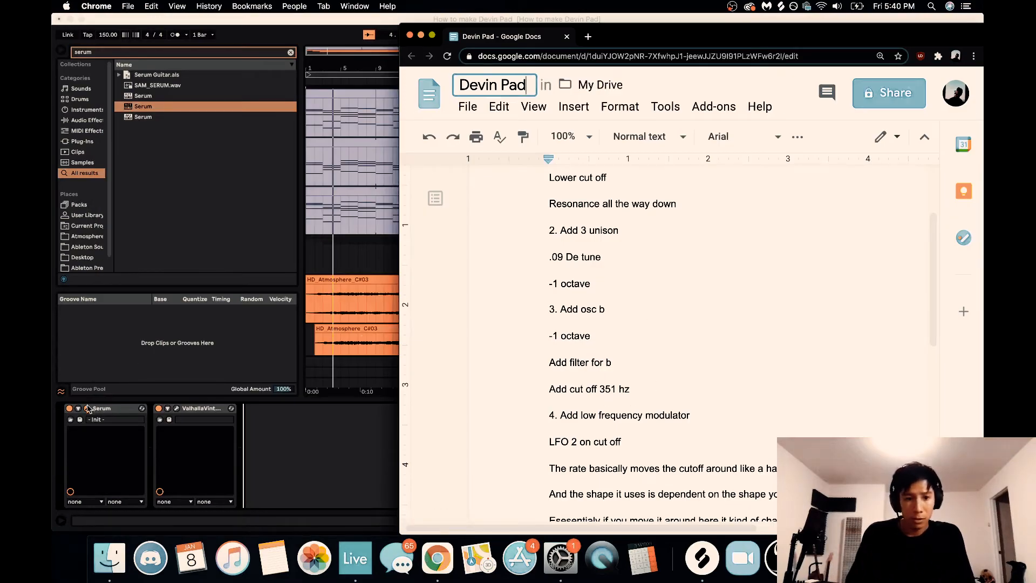
{"action": "scroll", "coordinate": [591, 357], "scroll_direction": "down", "scroll_amount": 2}
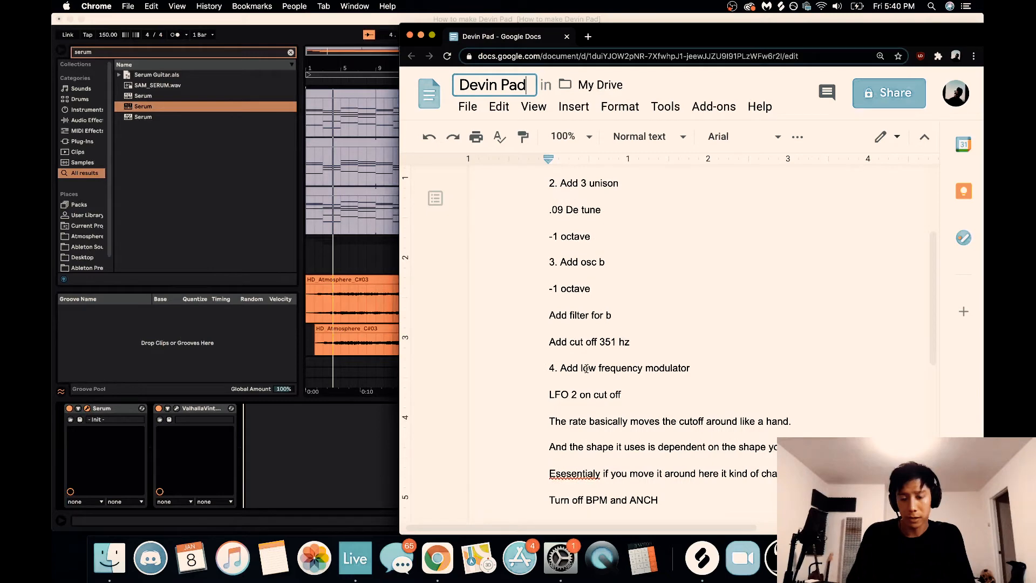
{"action": "scroll", "coordinate": [546, 368], "scroll_direction": "down", "scroll_amount": 1}
{"action": "left_click", "coordinate": [563, 345]}
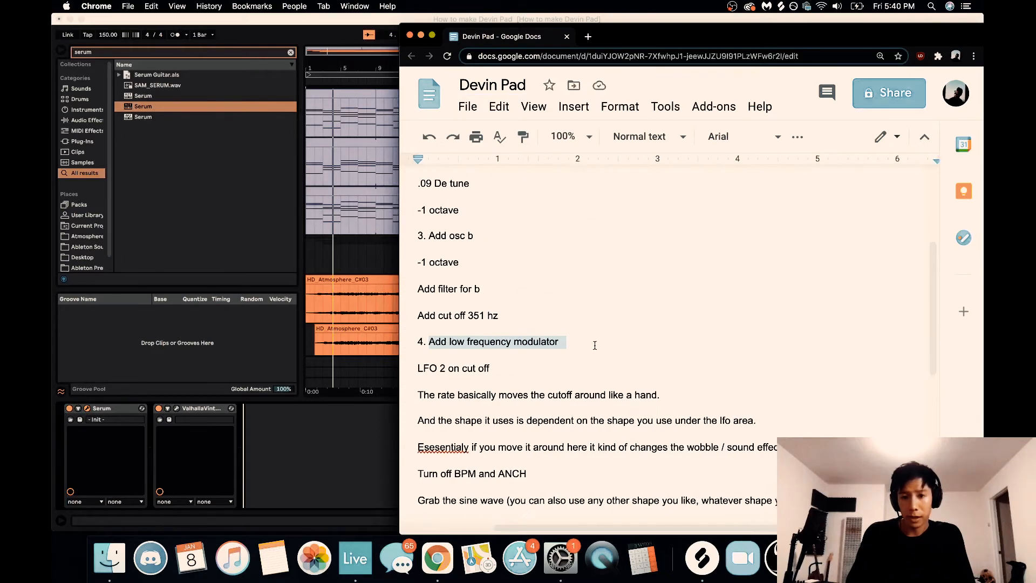
{"action": "triple_click", "coordinate": [570, 344]}
{"action": "left_click", "coordinate": [489, 368]}
Return to Live, assign LFO 2 to the filter cutoff in Serum, and play the Serum track.
{"action": "left_click", "coordinate": [167, 368]}
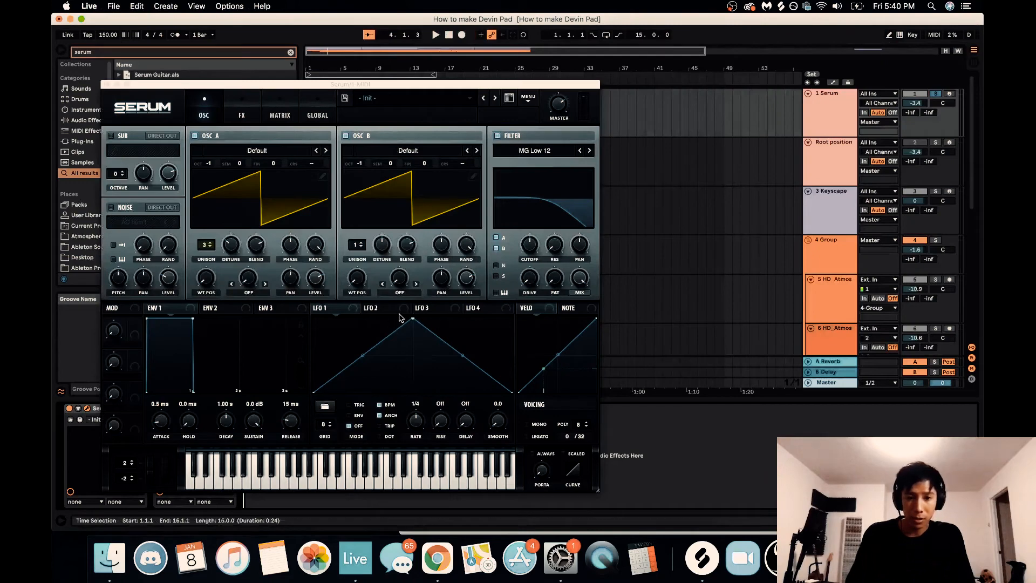
{"action": "left_click_drag", "start_coordinate": [401, 314], "coordinate": [528, 248]}
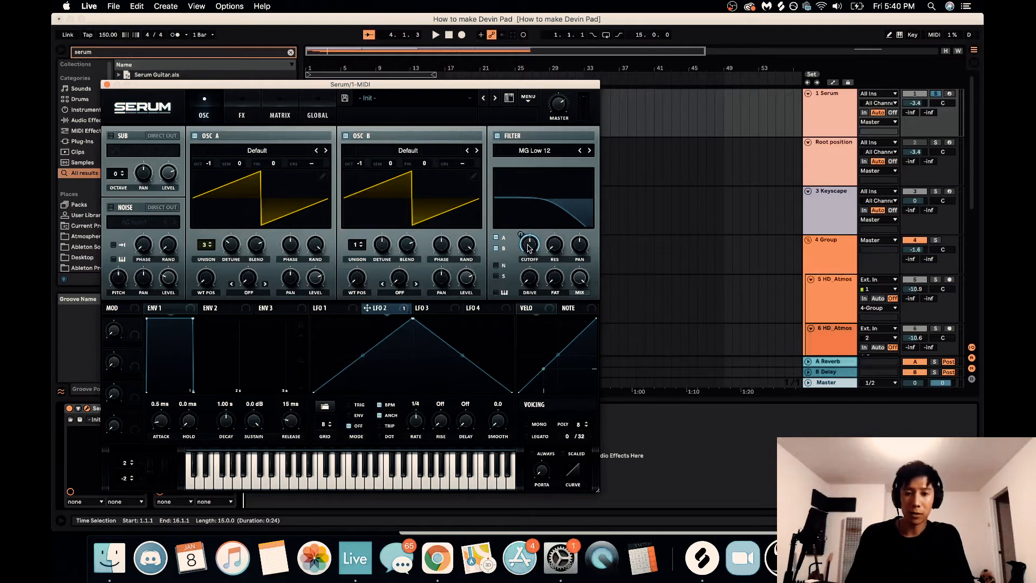
{"action": "key", "text": "space"}
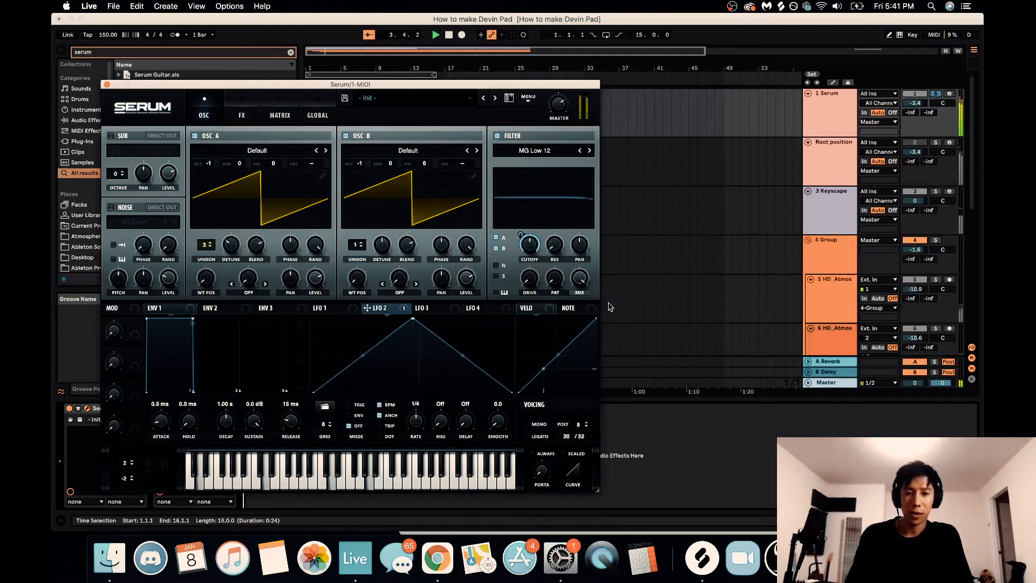
{"action": "left_click", "coordinate": [634, 286]}
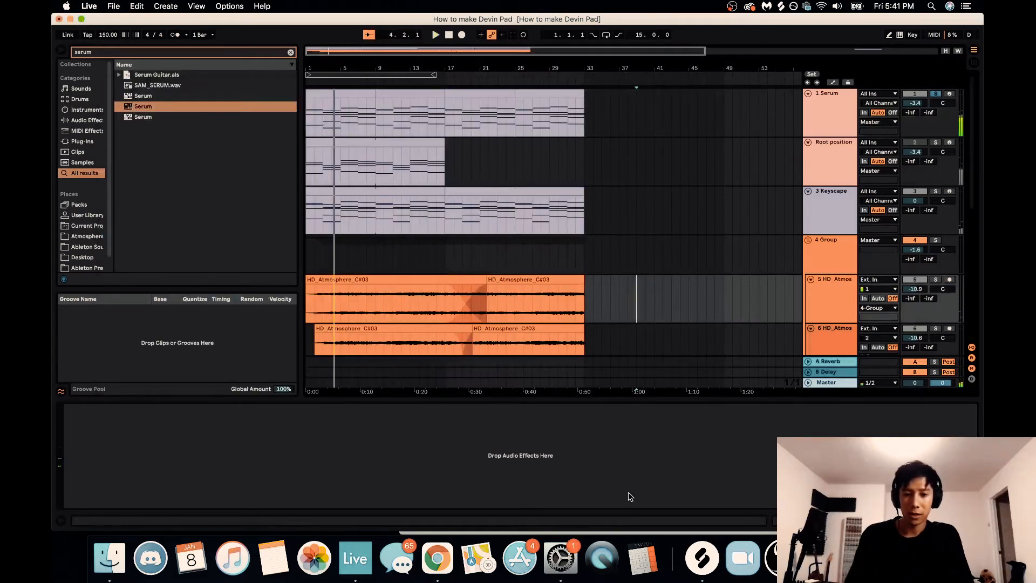
{"action": "left_click", "coordinate": [840, 109]}
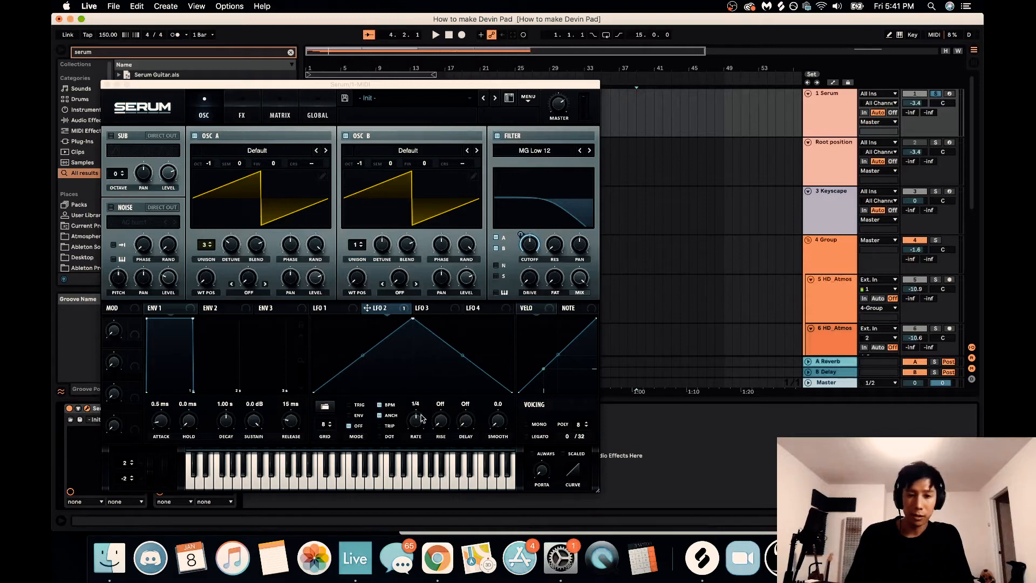
Reshape the LFO 2 triangle into a descending ramp by moving its peak to the start, and play from bar 1.
{"action": "left_click_drag", "start_coordinate": [413, 319], "coordinate": [315, 308]}
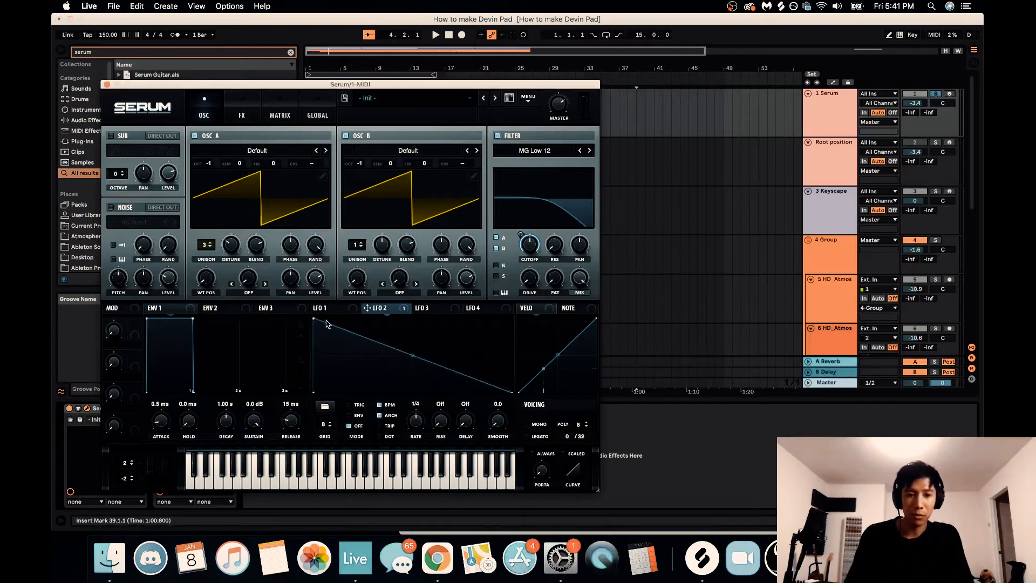
{"action": "key", "text": "space"}
{"action": "key", "text": "space"}
{"action": "left_click", "coordinate": [669, 229]}
{"action": "key", "text": "space"}
{"action": "key", "text": "space"}
{"action": "left_click", "coordinate": [449, 35]}
{"action": "key", "text": "space"}
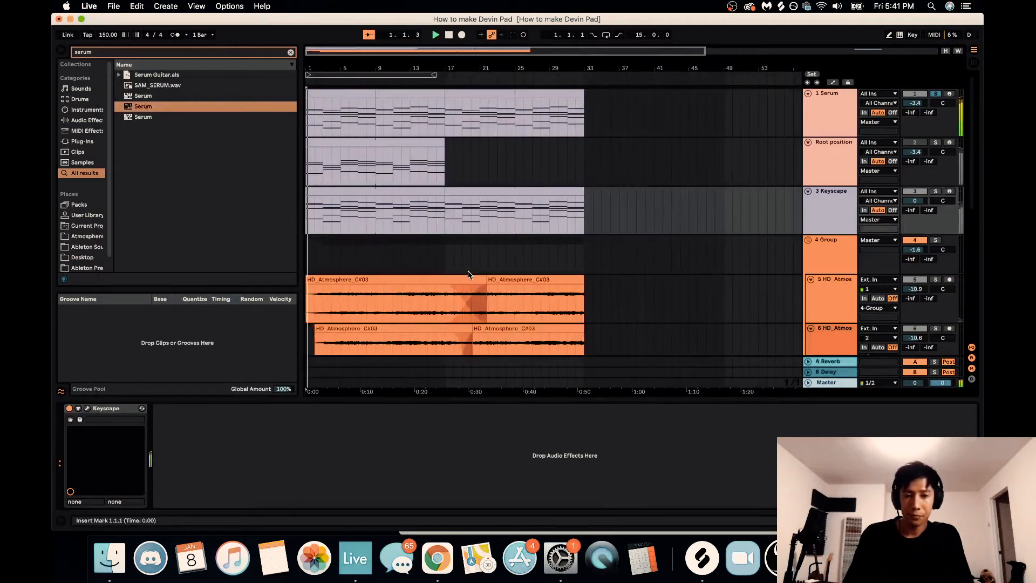
Go back to Serum on track 1 and play the pad with the descending LFO 2 ramp.
{"action": "left_click", "coordinate": [88, 408]}
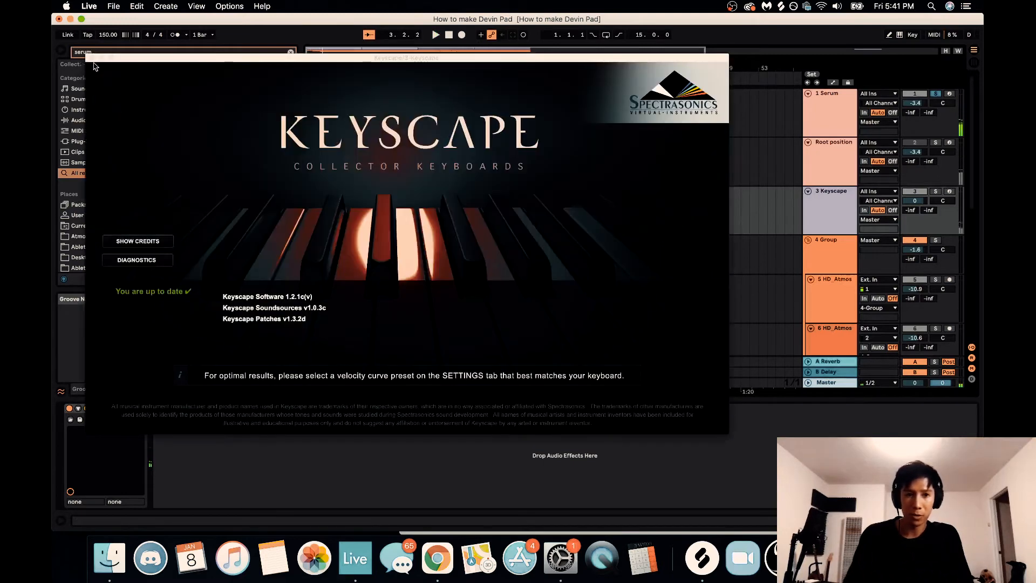
{"action": "left_click", "coordinate": [93, 62]}
{"action": "left_click", "coordinate": [769, 128]}
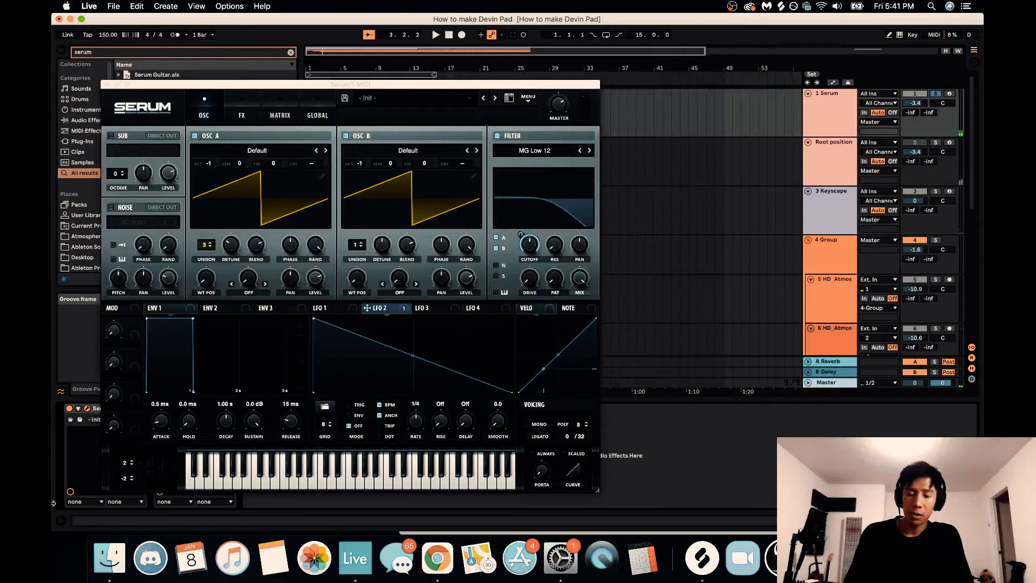
{"action": "key", "text": "space"}
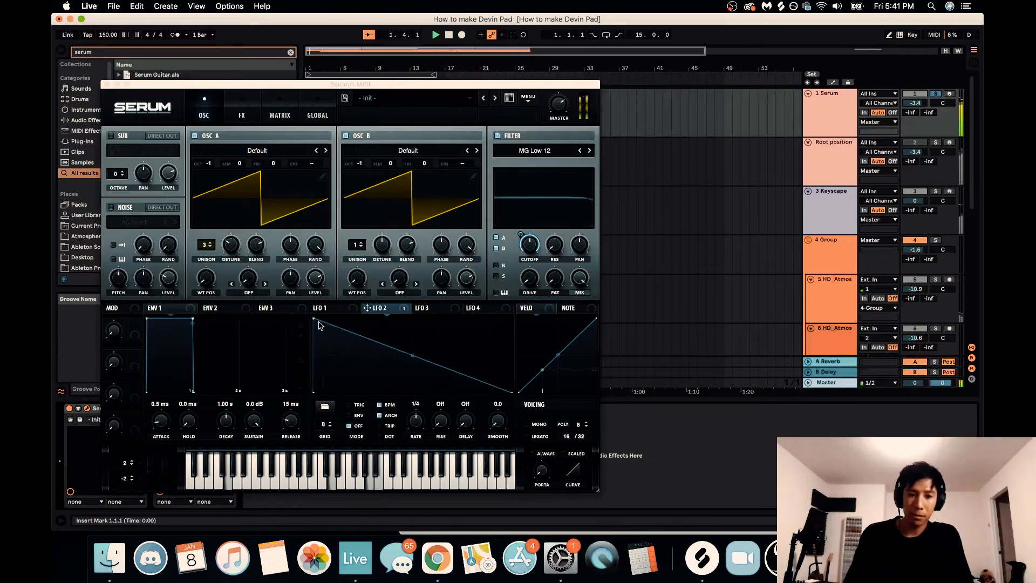
{"action": "key", "text": "space"}
Invert LFO 2 into a rising ramp by lowering its start and raising its end, and play the result.
{"action": "left_click_drag", "start_coordinate": [314, 320], "coordinate": [313, 392]}
{"action": "left_click_drag", "start_coordinate": [511, 392], "coordinate": [510, 320]}
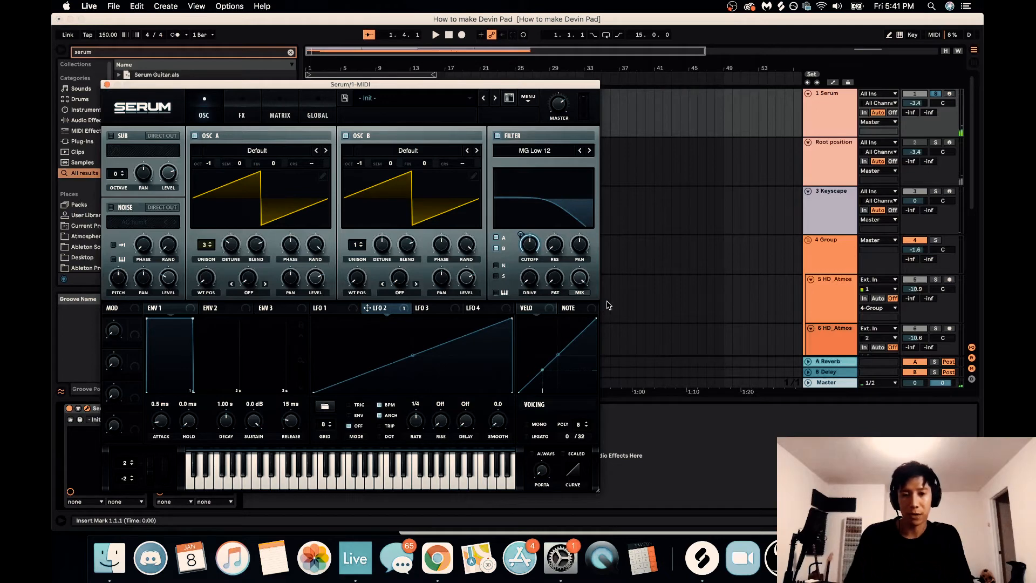
{"action": "key", "text": "space"}
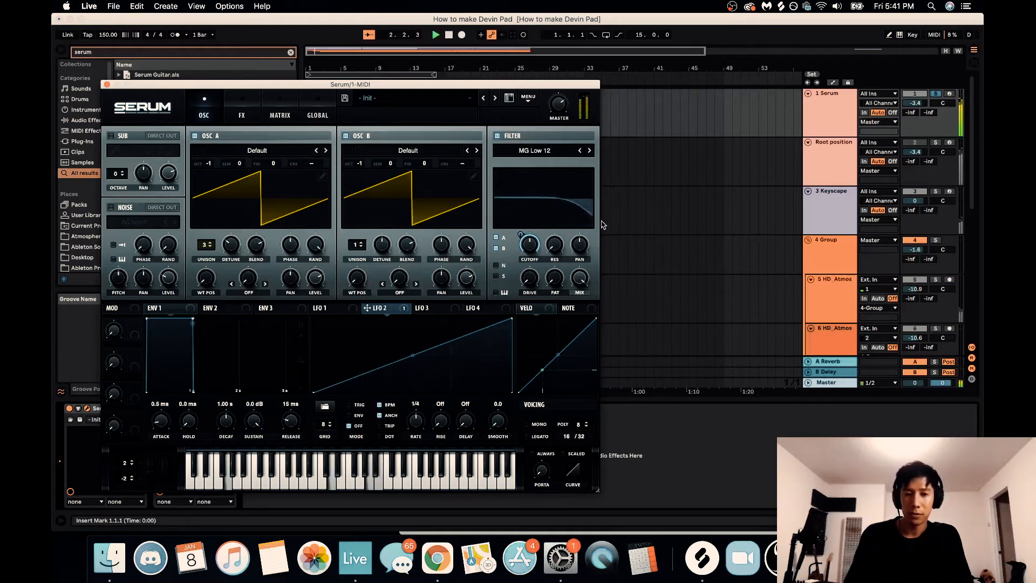
Reduce the depth of LFO 2's modulation on the filter cutoff to a small amount around the knob's position.
{"action": "right_click", "coordinate": [526, 234]}
{"action": "left_click", "coordinate": [665, 197]}
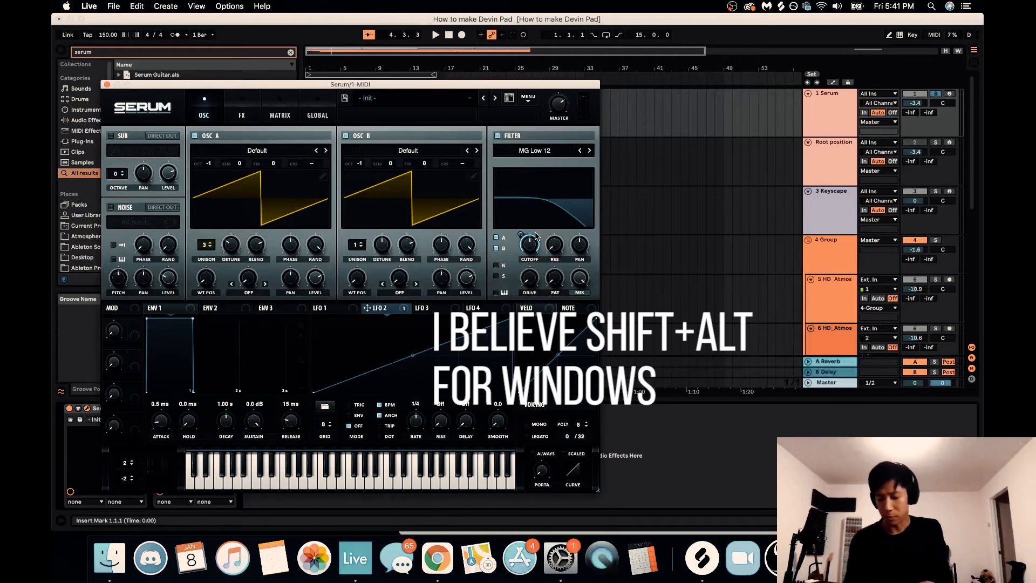
{"action": "left_click_drag", "start_coordinate": [529, 243], "coordinate": [527, 245]}
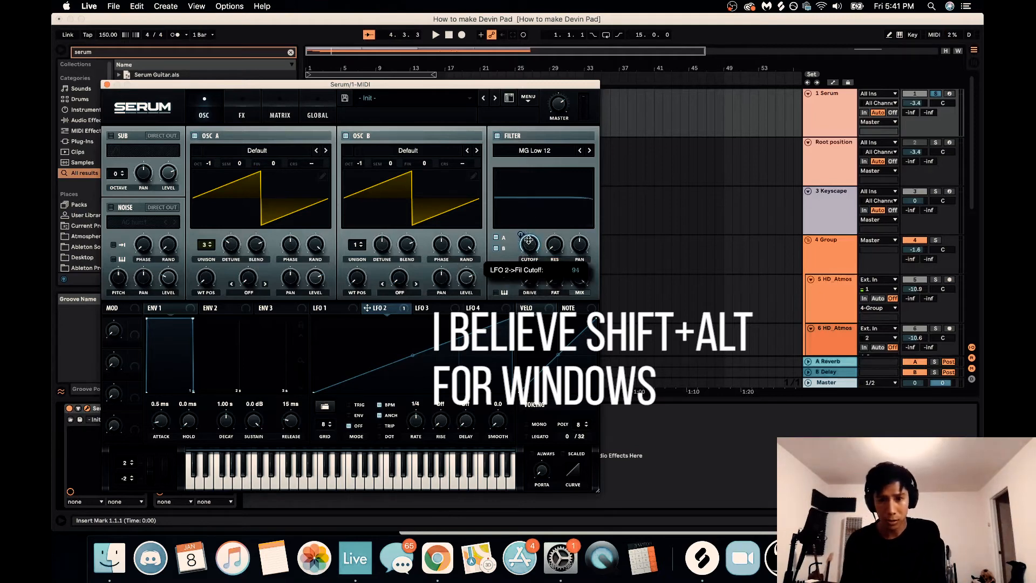
{"action": "left_click_drag", "start_coordinate": [532, 198], "coordinate": [491, 406]}
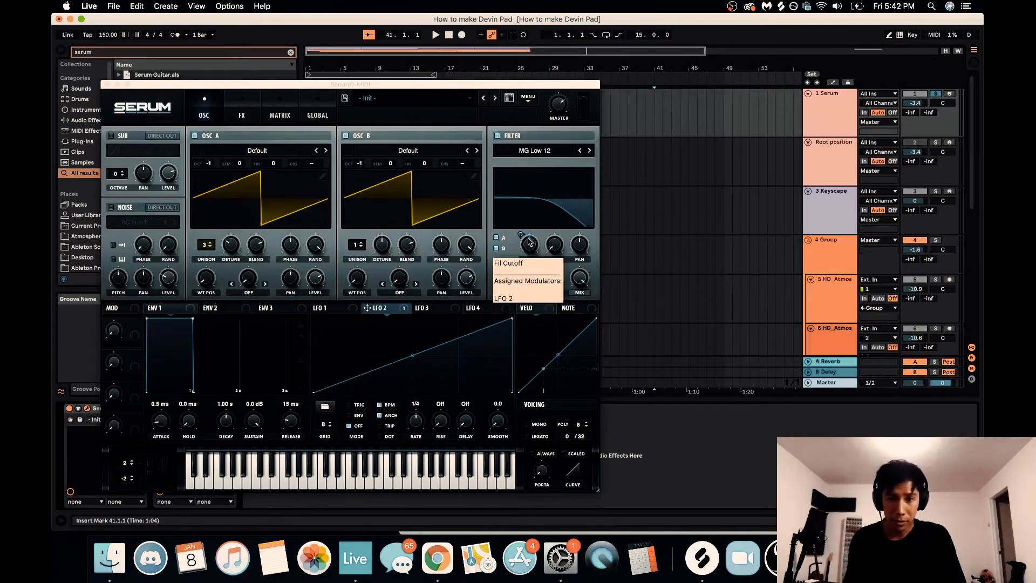
{"action": "mouse_move", "coordinate": [532, 241]}
{"action": "left_mouse_down"}
{"action": "mouse_move", "coordinate": [530, 251]}
{"action": "mouse_move", "coordinate": [521, 234]}
{"action": "left_mouse_up"}
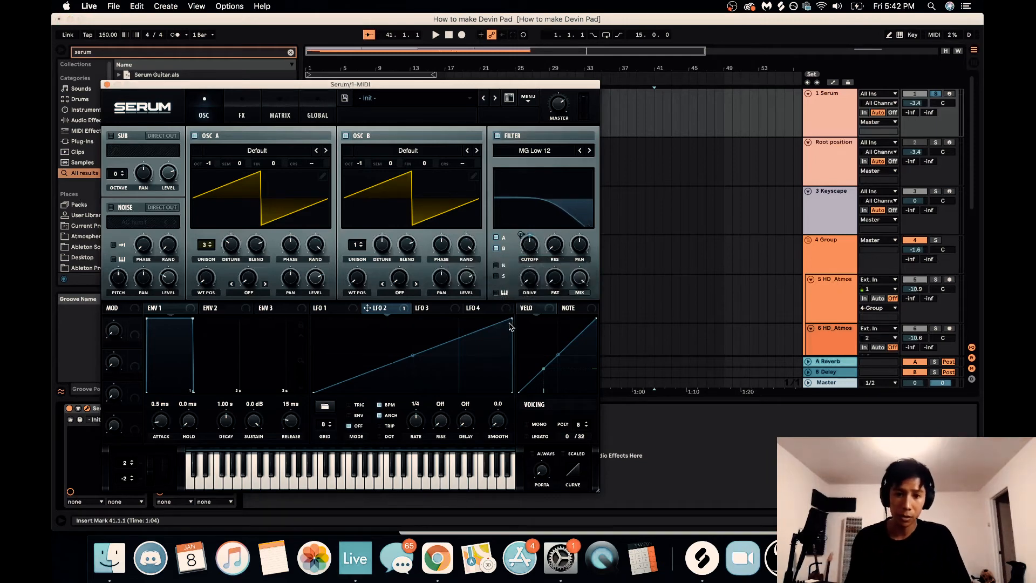
Turn off BPM and ANCH for LFO 2, load the basic sine shape in place of the ramp, and play the pad.
{"action": "left_click_drag", "start_coordinate": [509, 320], "coordinate": [414, 319]}
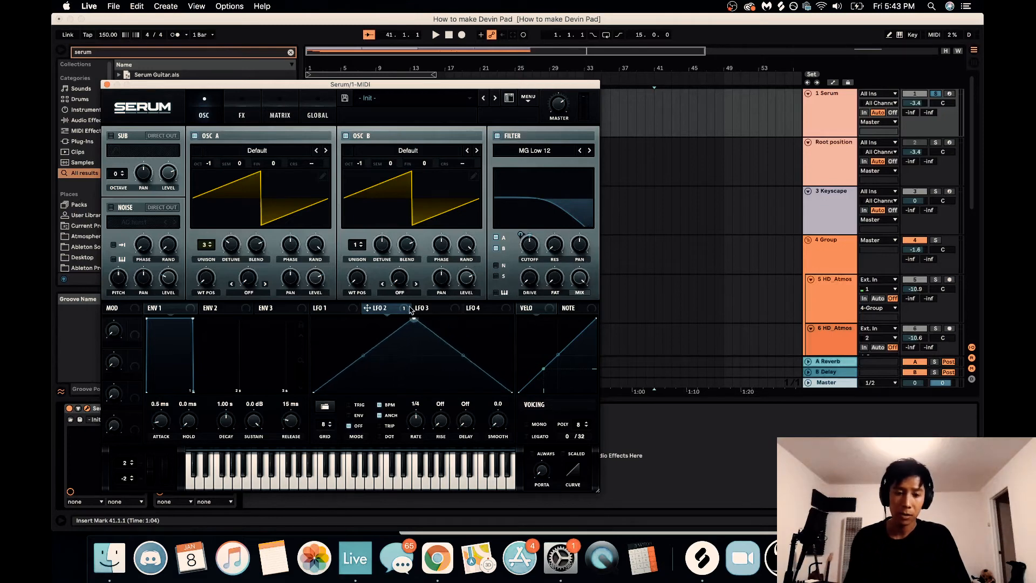
{"action": "left_click", "coordinate": [390, 405]}
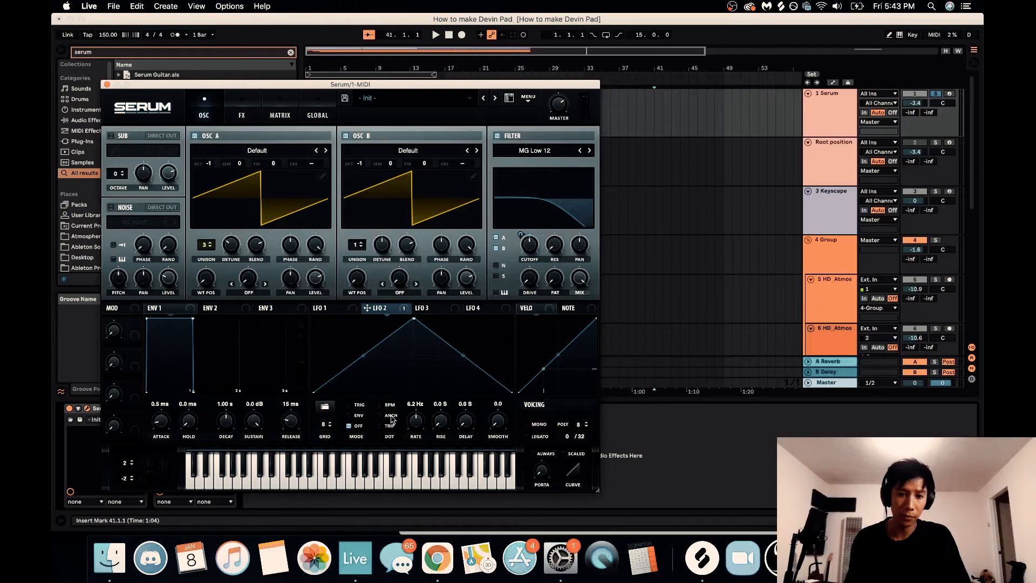
{"action": "left_click", "coordinate": [326, 408]}
{"action": "mouse_move", "coordinate": [350, 409]}
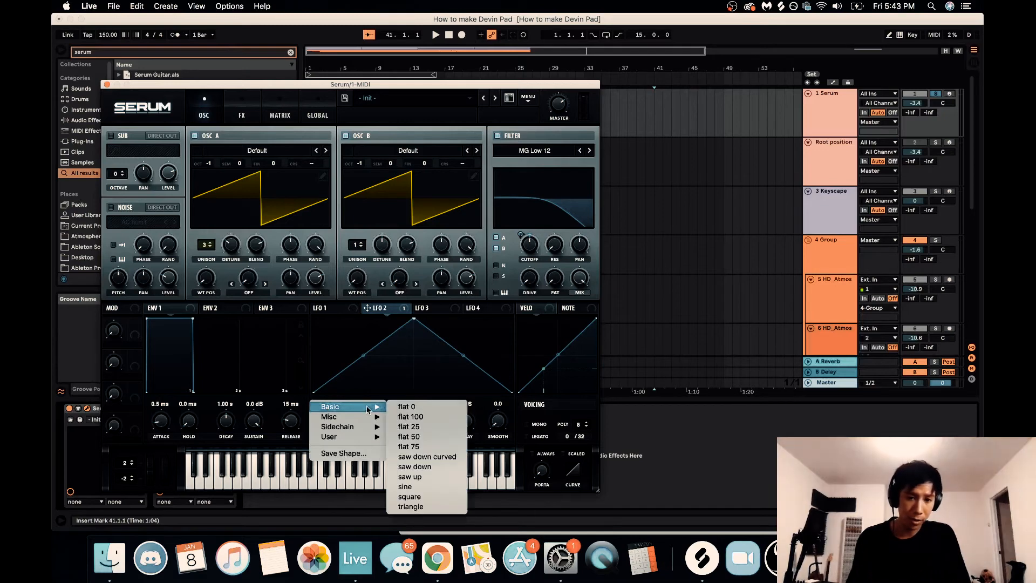
{"action": "left_click", "coordinate": [434, 489]}
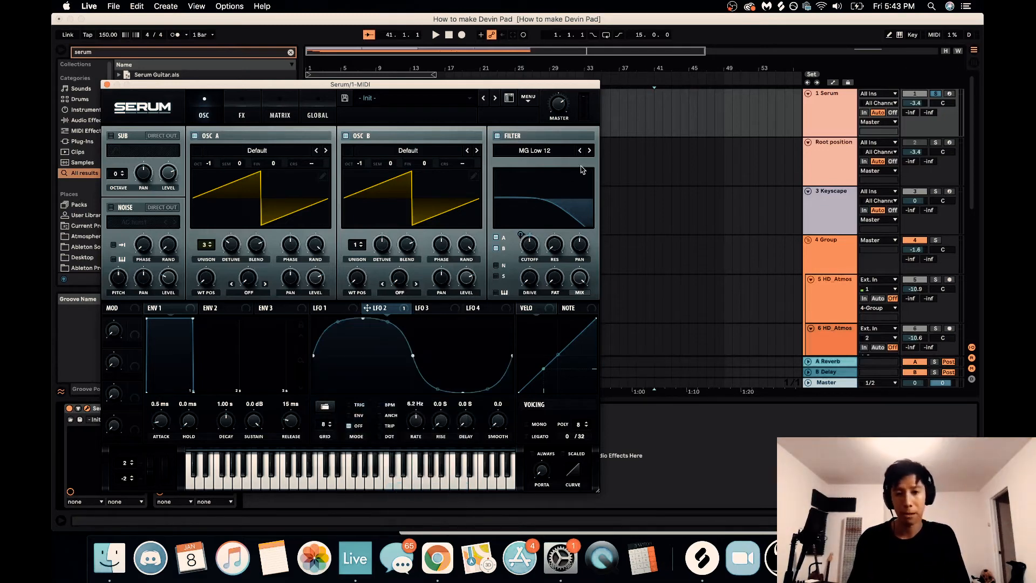
{"action": "key", "text": "space"}
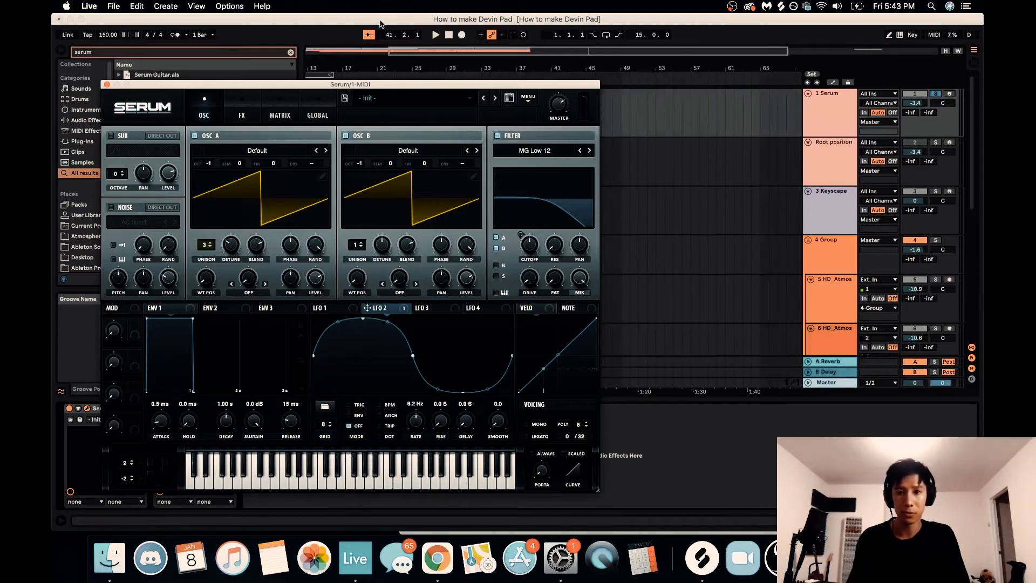
{"action": "left_click", "coordinate": [435, 34]}
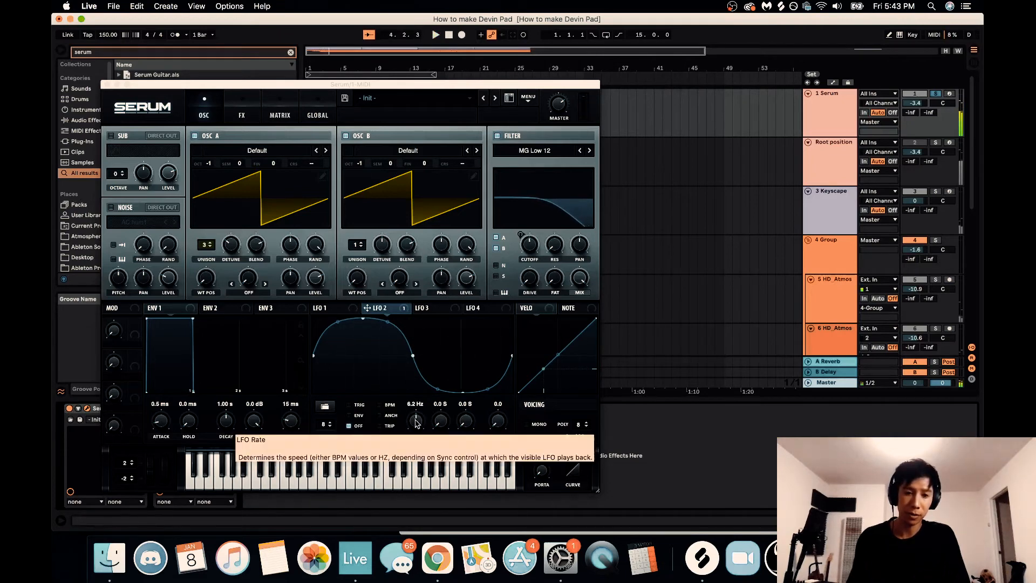
Slow LFO 2's rate down to 0.2 Hz, playing the pad between adjustments to hear the cutoff movement.
{"action": "left_click_drag", "start_coordinate": [416, 424], "coordinate": [416, 424]}
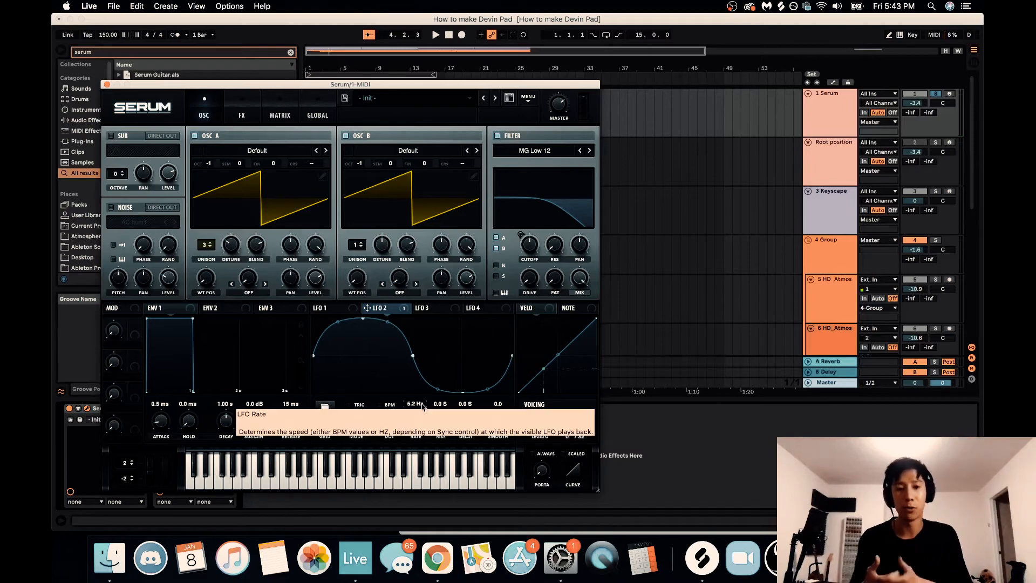
{"action": "left_click_drag", "start_coordinate": [413, 443], "coordinate": [413, 446]}
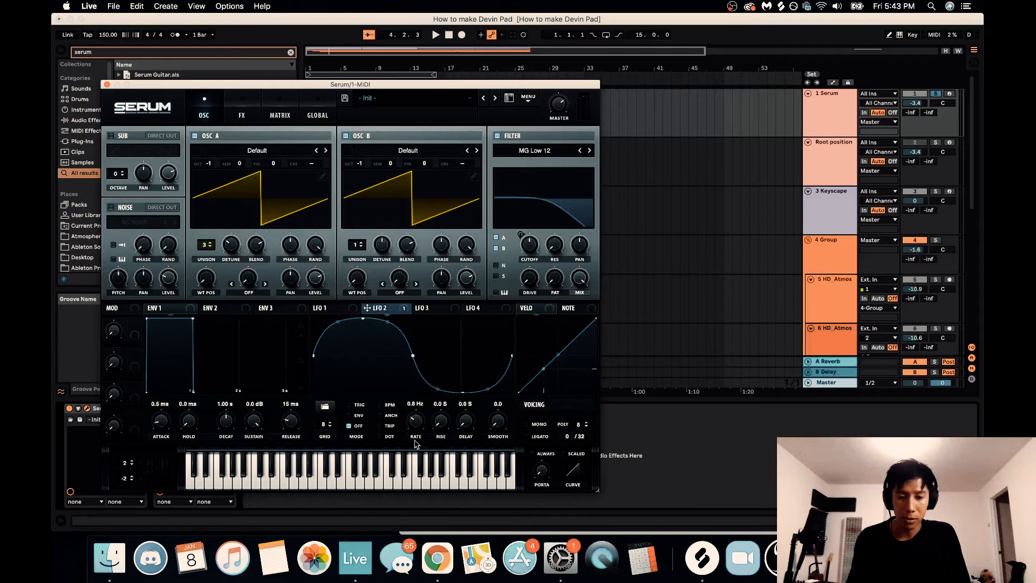
{"action": "key", "text": "space"}
{"action": "left_click_drag", "start_coordinate": [420, 429], "coordinate": [417, 429]}
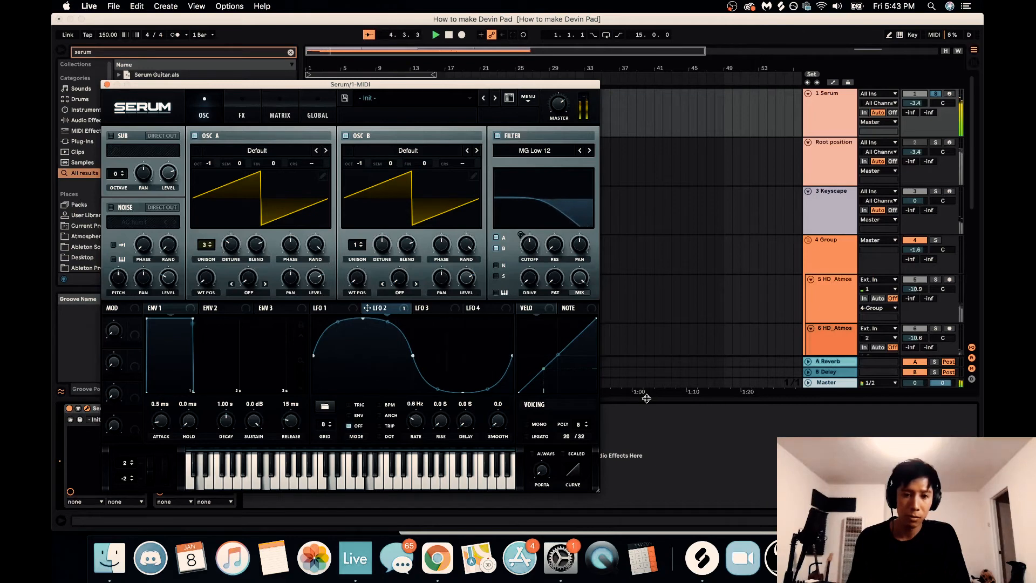
{"action": "left_click_drag", "start_coordinate": [415, 424], "coordinate": [416, 432]}
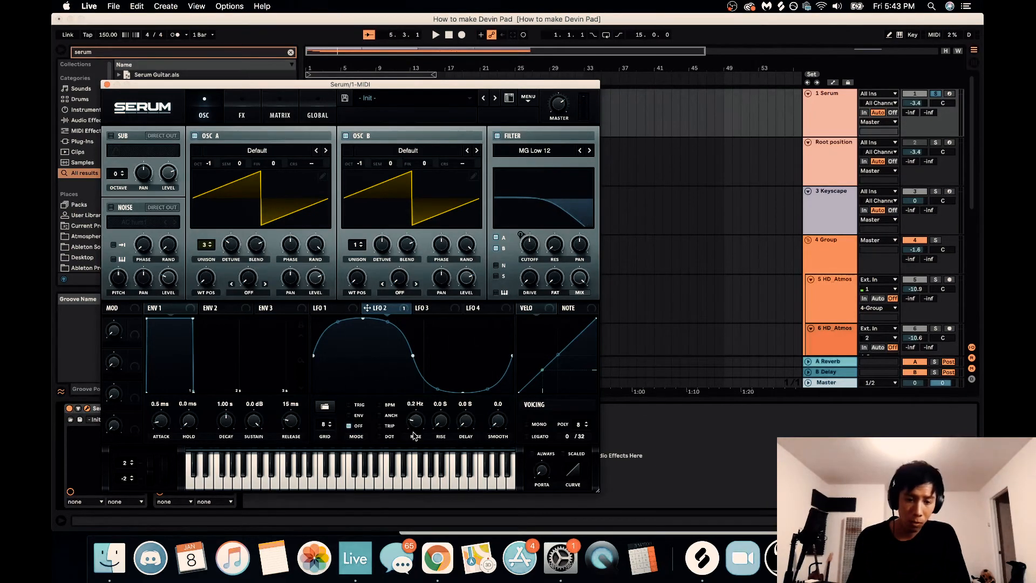
{"action": "key", "text": "space"}
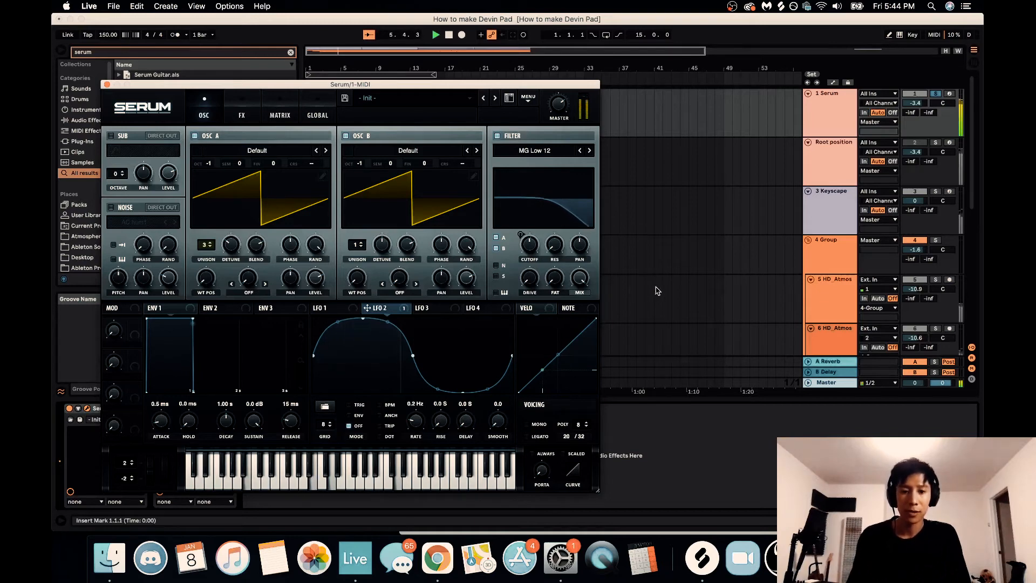
Switch to the Devin Pad notes in Chrome and read the step on modulating fine tune.
{"action": "left_click", "coordinate": [437, 557]}
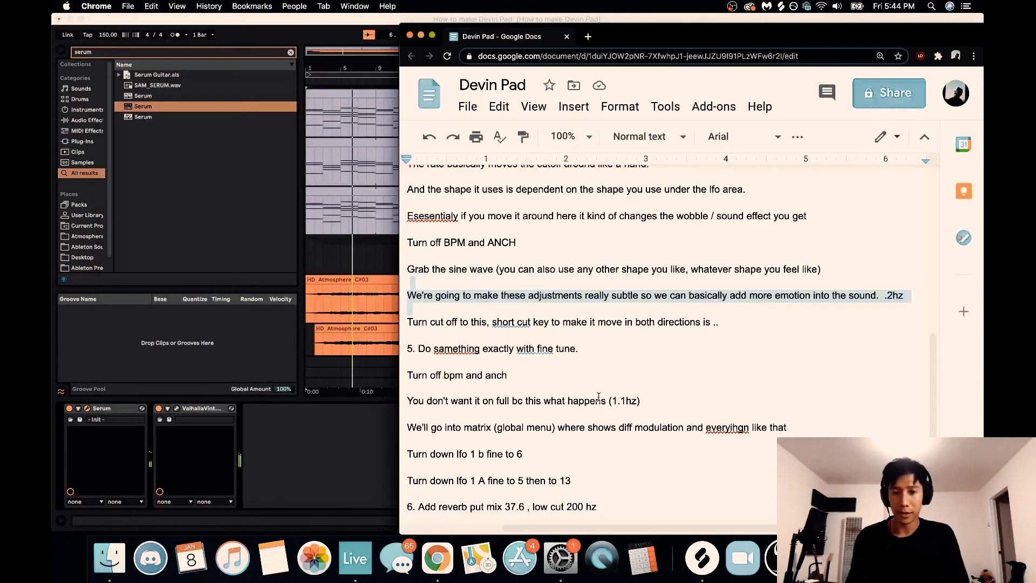
{"action": "scroll", "coordinate": [539, 390], "scroll_direction": "down", "scroll_amount": 2}
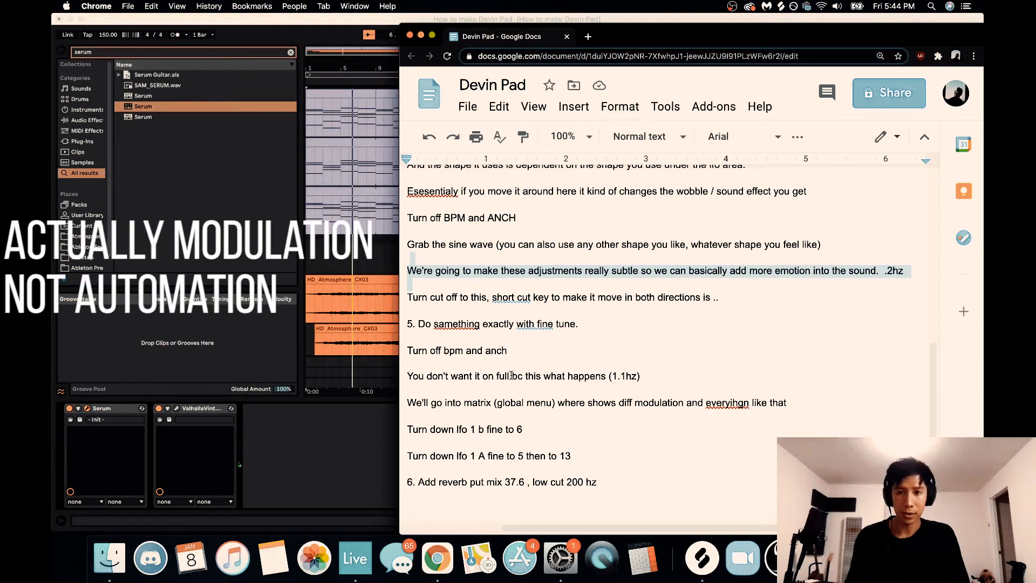
{"action": "scroll", "coordinate": [478, 356], "scroll_direction": "down", "scroll_amount": 1}
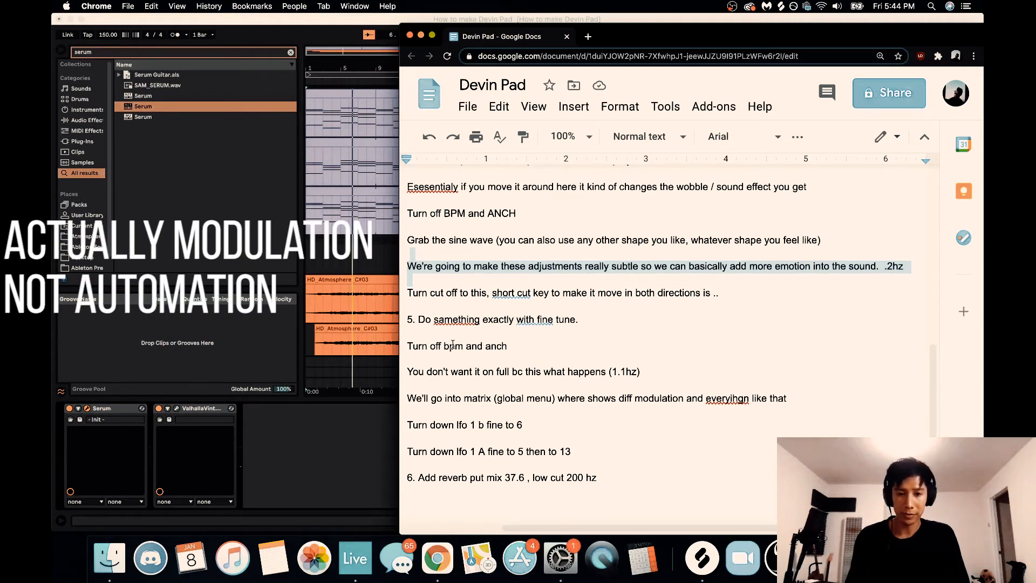
{"action": "scroll", "coordinate": [447, 344], "scroll_direction": "down", "scroll_amount": 1}
Back in Serum, assign LFO 1 to the fine tuning of both oscillators, turn off its BPM and ANCH, and play the pad.
{"action": "left_click", "coordinate": [306, 319]}
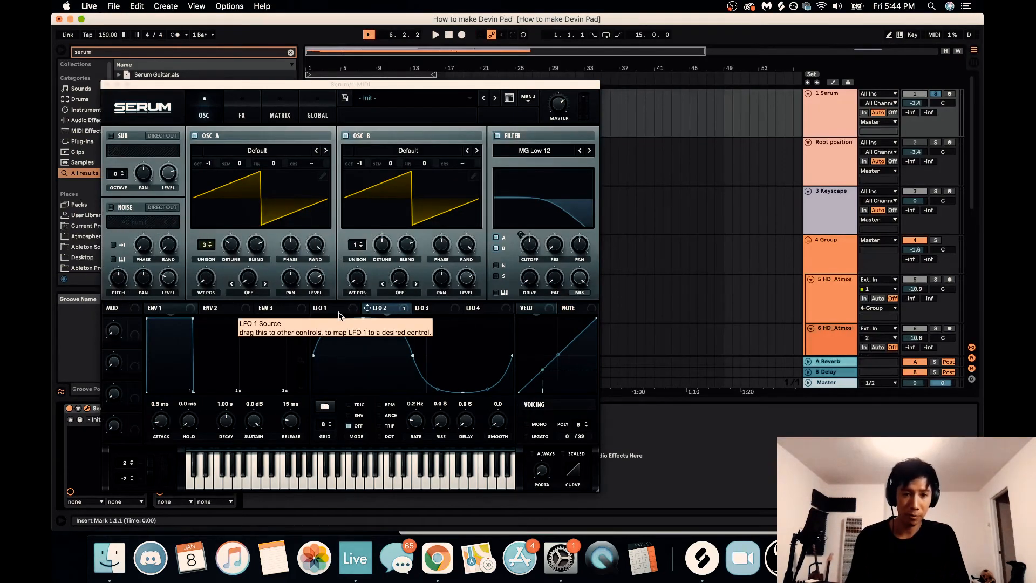
{"action": "left_click", "coordinate": [337, 312]}
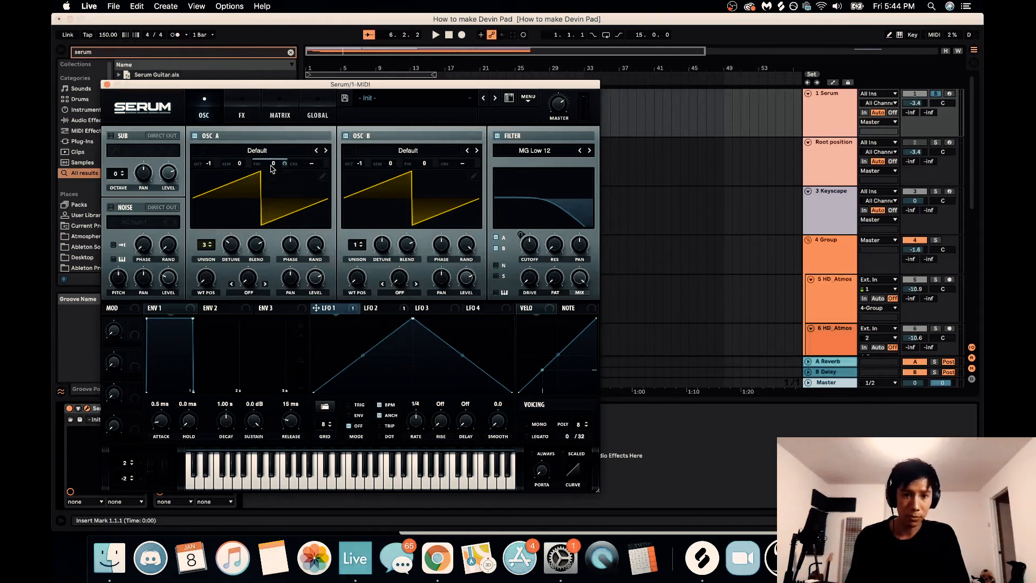
{"action": "left_click_drag", "start_coordinate": [359, 315], "coordinate": [417, 168]}
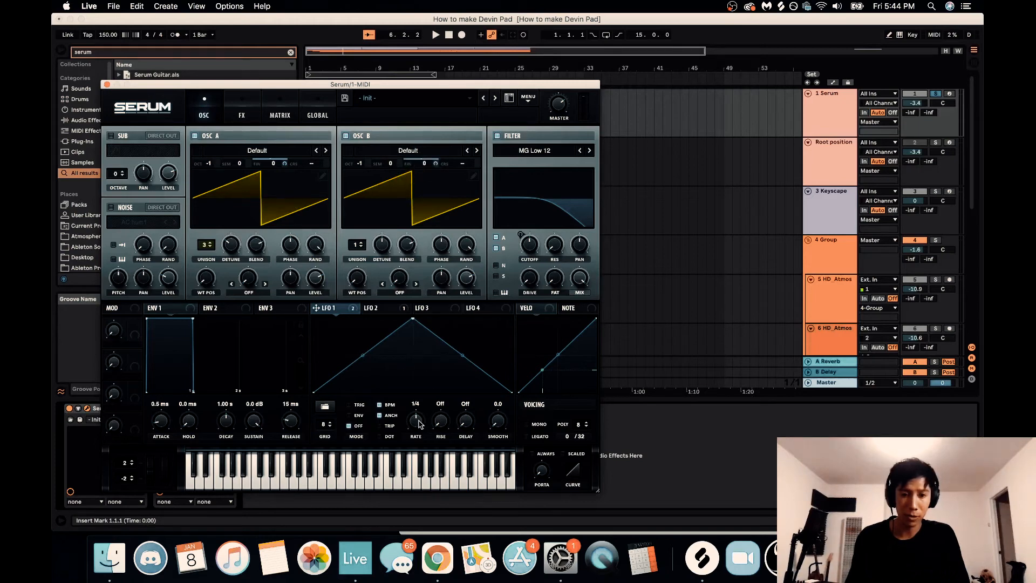
{"action": "left_click", "coordinate": [391, 407]}
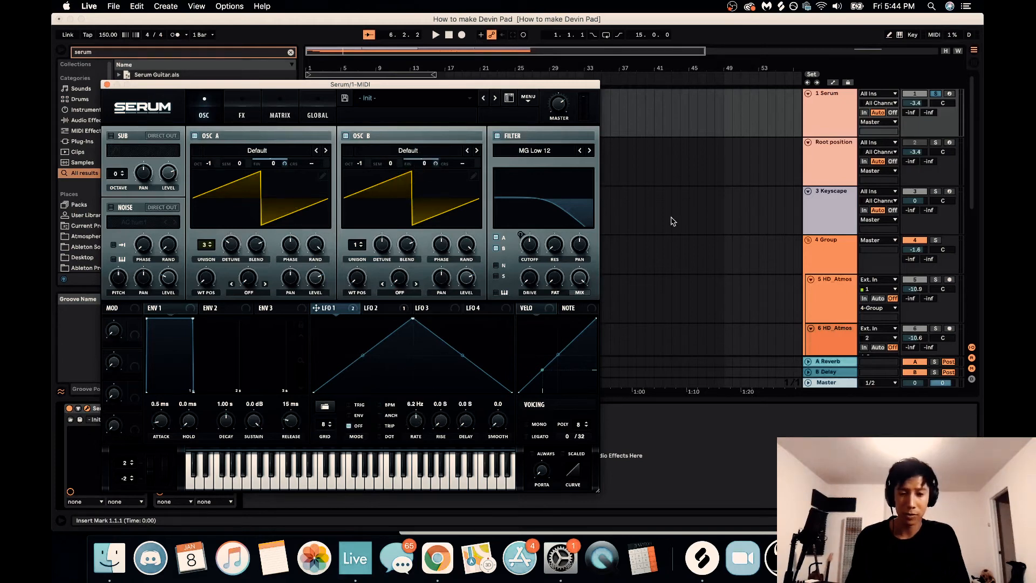
{"action": "key", "text": "space"}
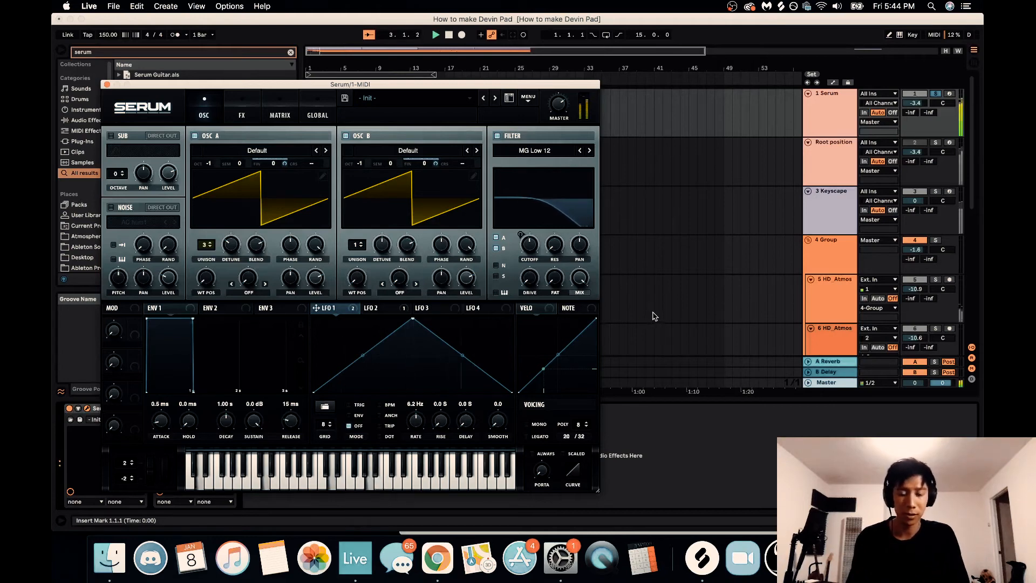
In Serum's modulation matrix, reduce LFO 1's amount to about 6 for A Fine and to a similarly small amount for B Fine.
{"action": "left_click", "coordinate": [285, 112]}
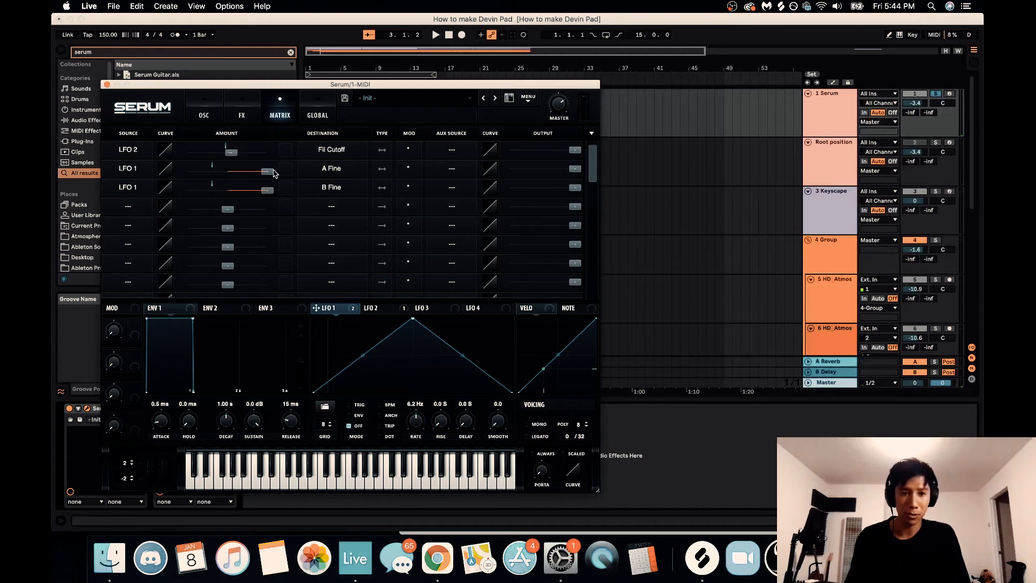
{"action": "left_click_drag", "start_coordinate": [269, 174], "coordinate": [237, 173]}
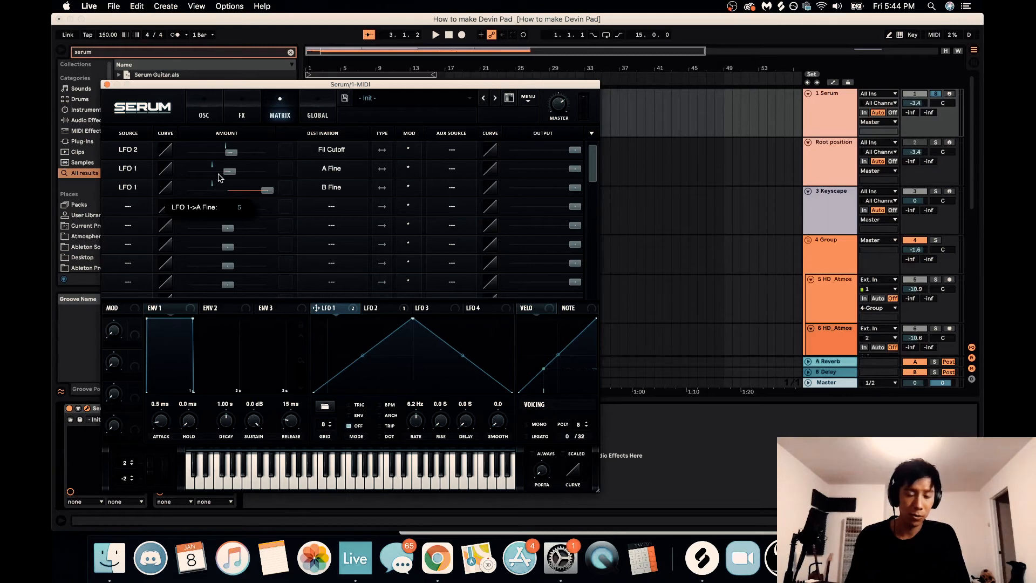
{"action": "key", "text": "space"}
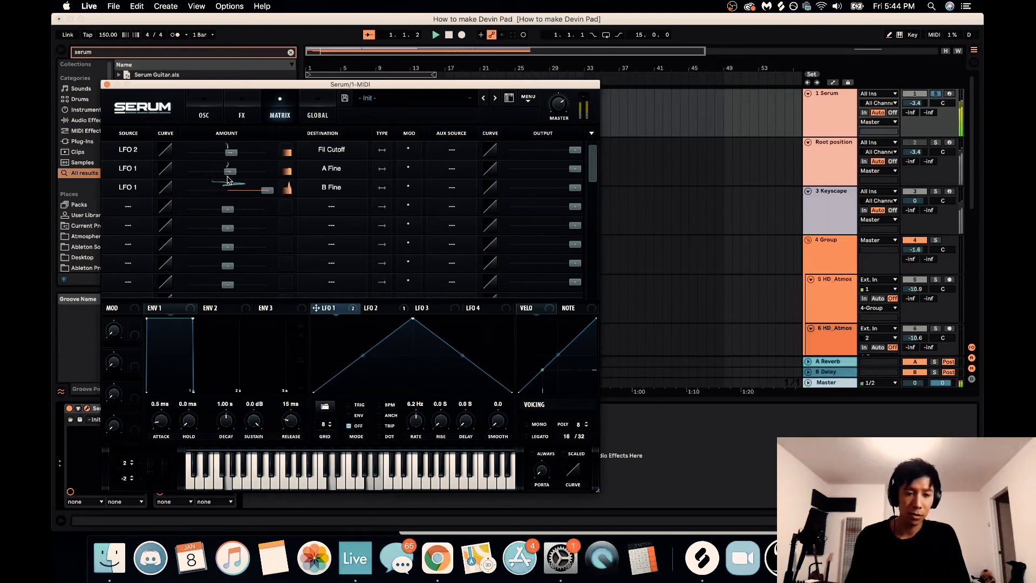
{"action": "left_click_drag", "start_coordinate": [268, 190], "coordinate": [221, 200]}
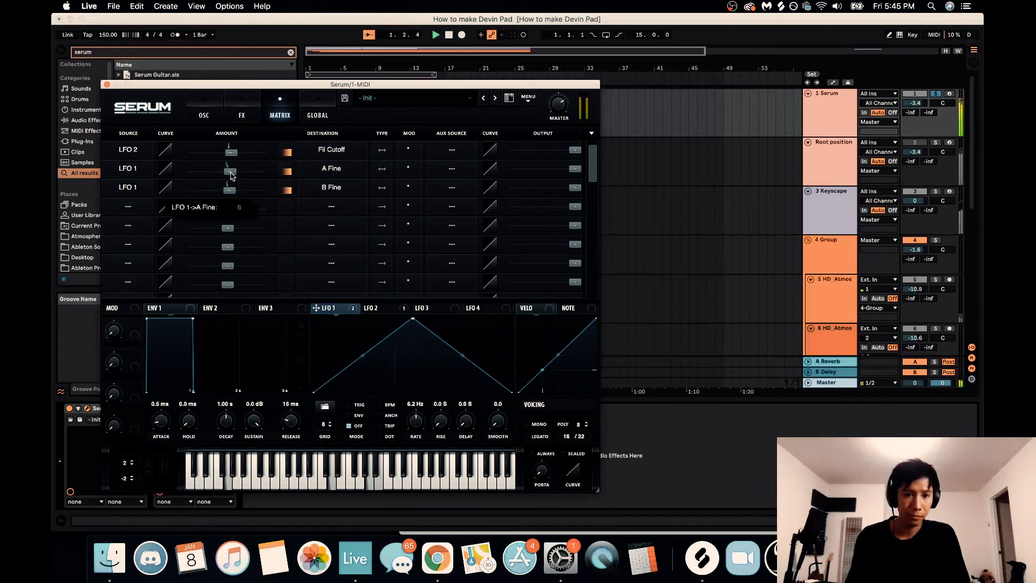
Fine-adjust LFO 1's amount for B Fine in small increments while listening to the pad.
{"action": "mouse_move", "coordinate": [228, 193]}
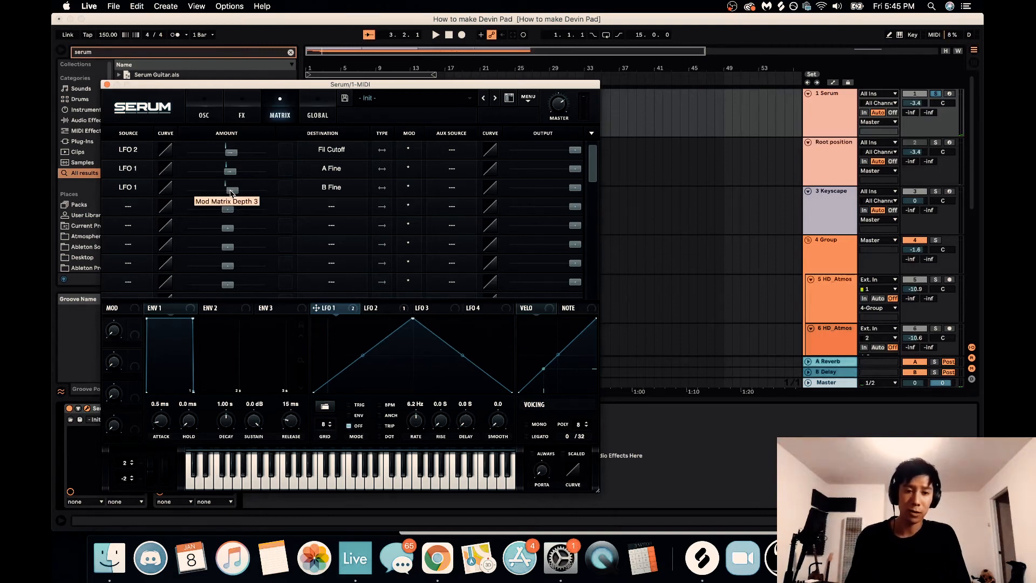
{"action": "mouse_move", "coordinate": [231, 193]}
{"action": "left_mouse_down"}
{"action": "mouse_move", "coordinate": [363, 189]}
{"action": "mouse_move", "coordinate": [217, 201]}
{"action": "left_mouse_up"}
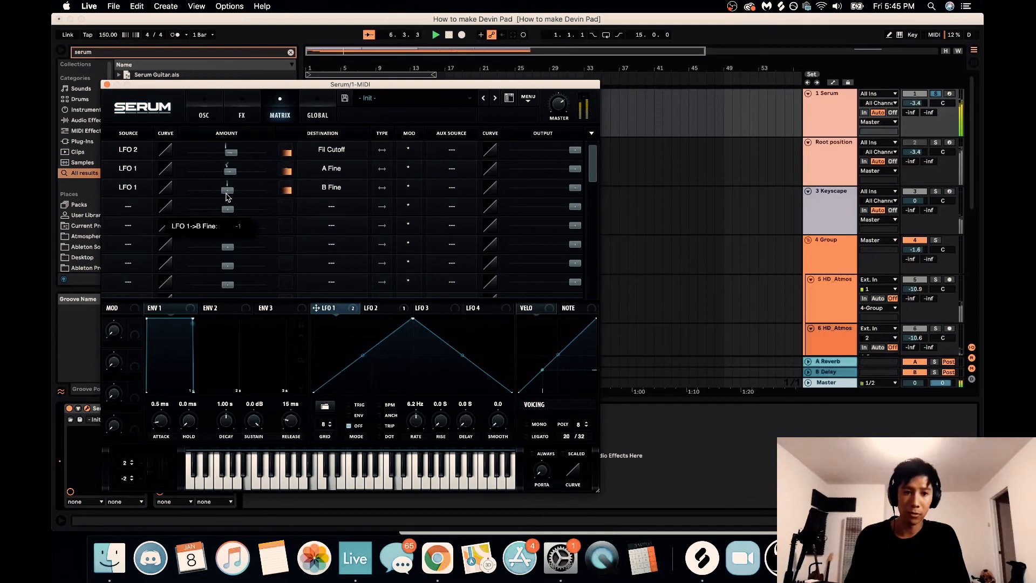
{"action": "left_click_drag", "start_coordinate": [229, 196], "coordinate": [229, 197]}
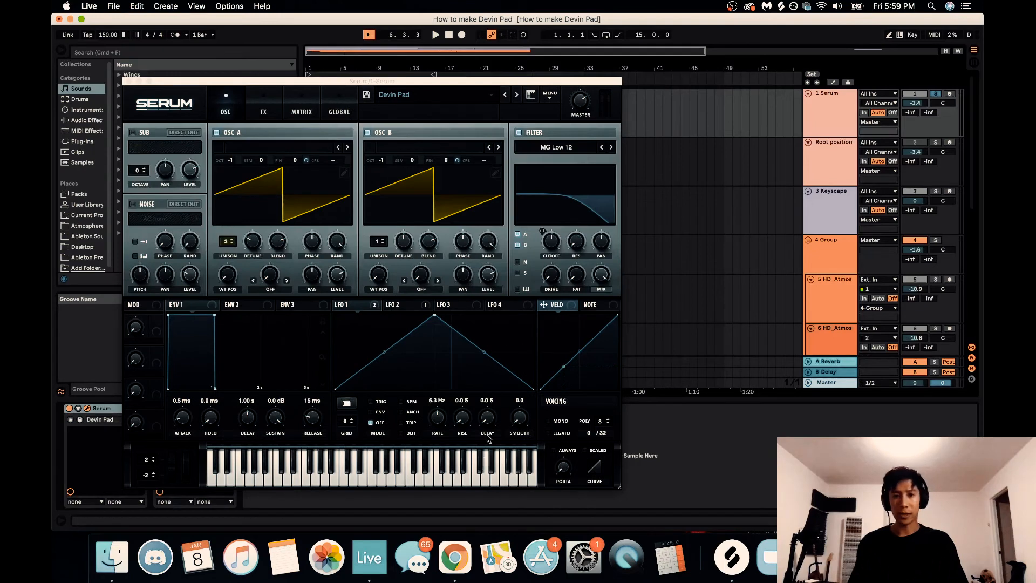
Review the matrix amounts, return to the oscillator view, and try faster and slower LFO 1 rates while the pad plays.
{"action": "left_click", "coordinate": [299, 114]}
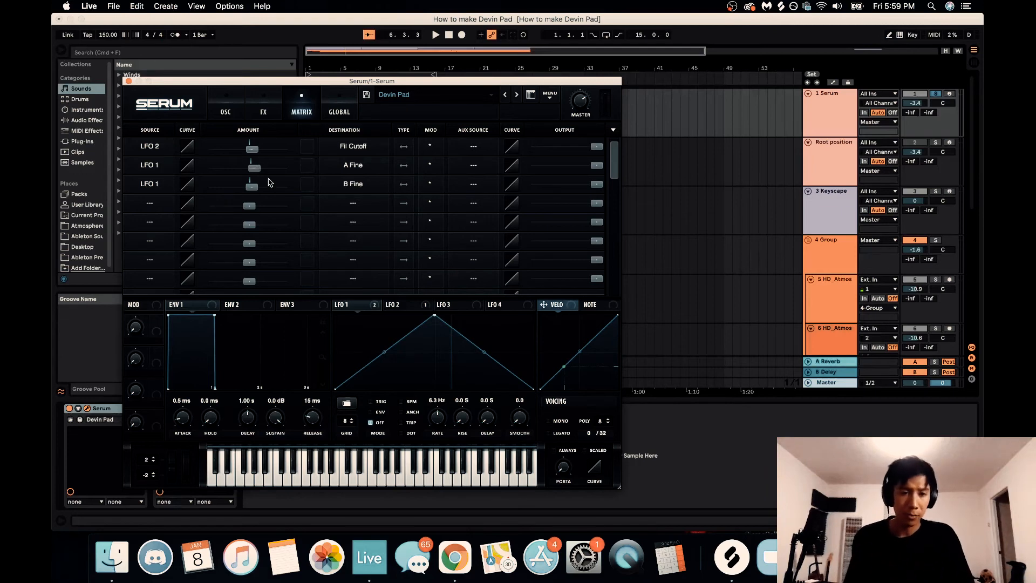
{"action": "left_click", "coordinate": [217, 111]}
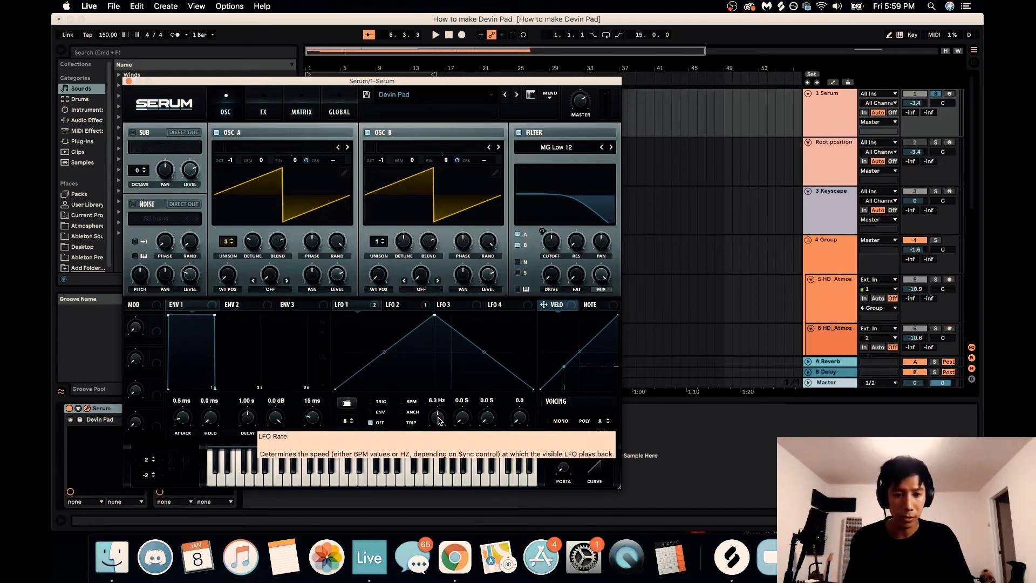
{"action": "key", "text": "space"}
{"action": "left_click_drag", "start_coordinate": [439, 426], "coordinate": [436, 194]}
{"action": "mouse_move", "coordinate": [436, 427]}
{"action": "left_mouse_down"}
{"action": "mouse_move", "coordinate": [439, 556]}
{"action": "mouse_move", "coordinate": [439, 422]}
{"action": "mouse_move", "coordinate": [439, 436]}
{"action": "left_mouse_up"}
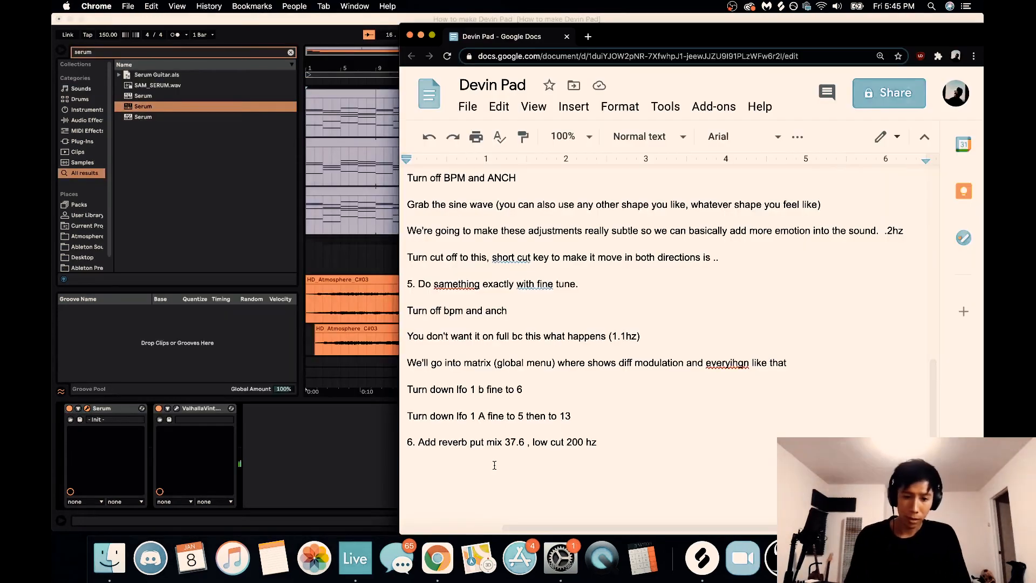
Return from the notes to Live and close the Serum window.
{"action": "left_click", "coordinate": [283, 429]}
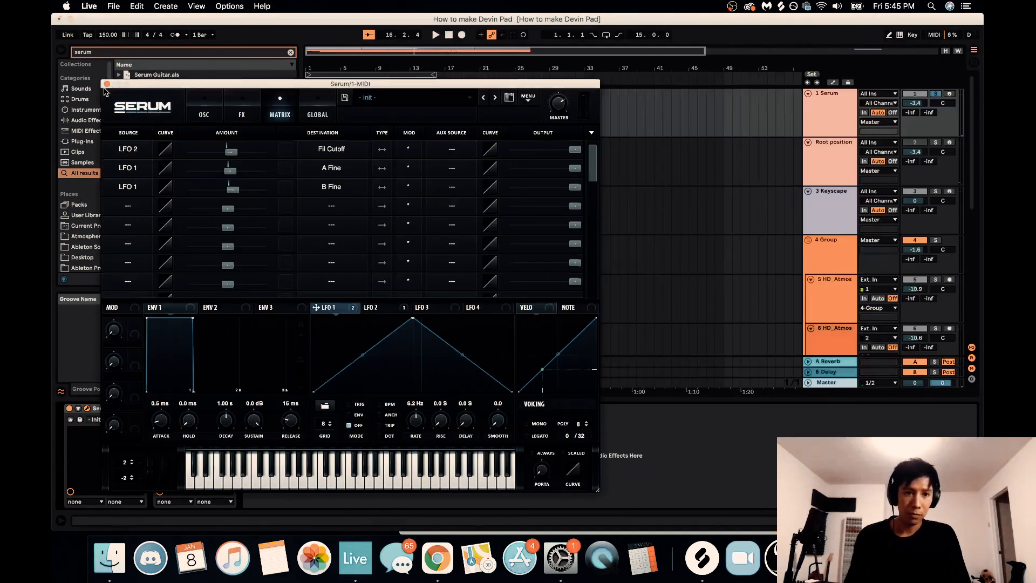
{"action": "left_click", "coordinate": [106, 85]}
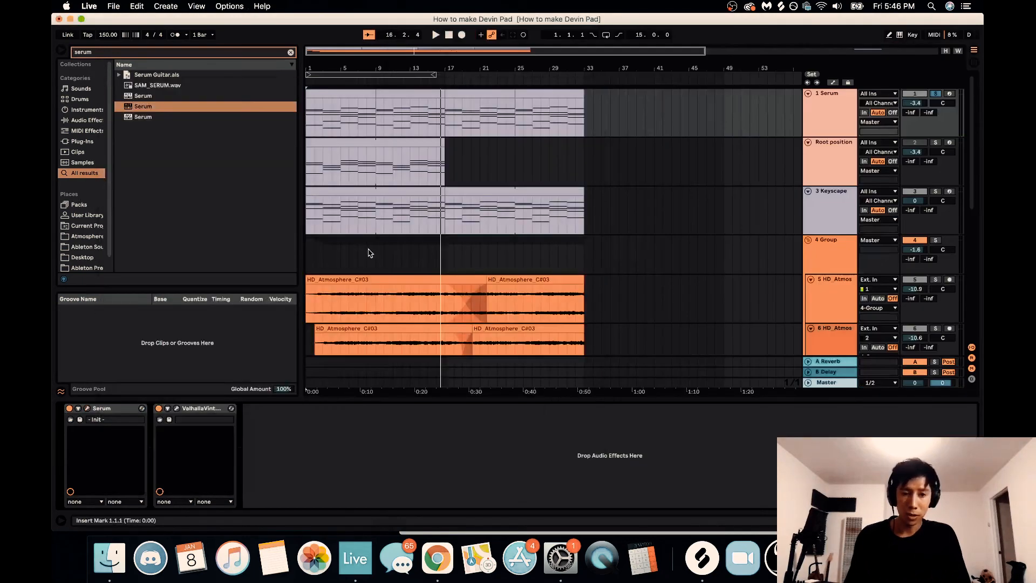
Open the Serum track's ValhallaVintageVerb and play the pad, comparing the reverb with LowCut at 10 Hz and at 200 Hz.
{"action": "left_click", "coordinate": [205, 409]}
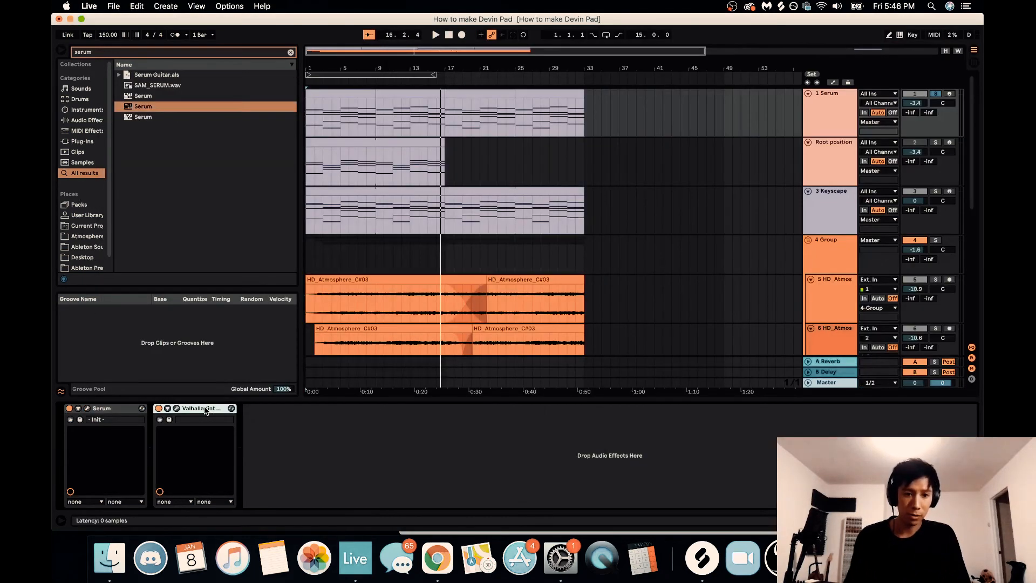
{"action": "left_click", "coordinate": [177, 408]}
{"action": "key", "text": "space"}
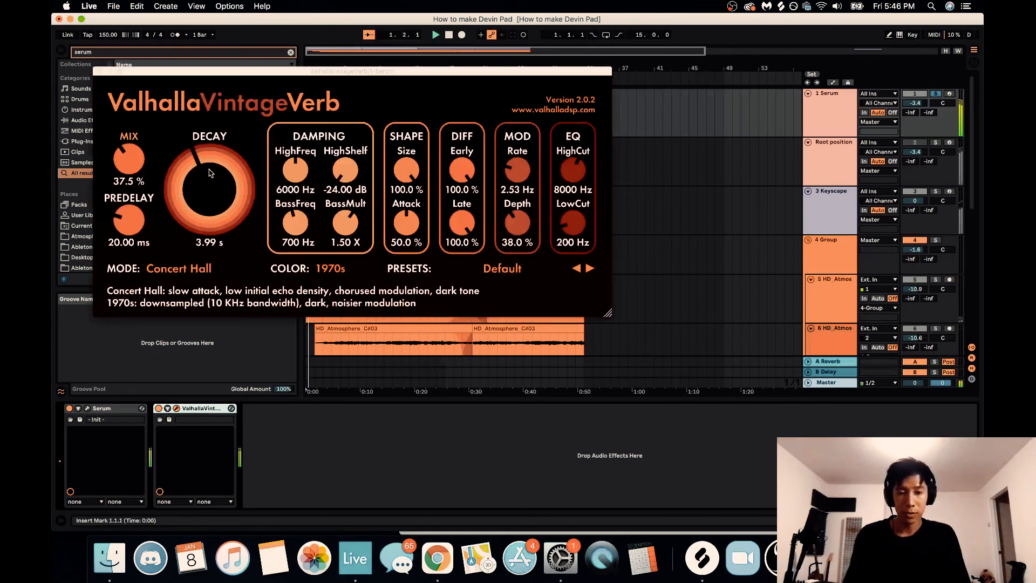
{"action": "left_click", "coordinate": [220, 198]}
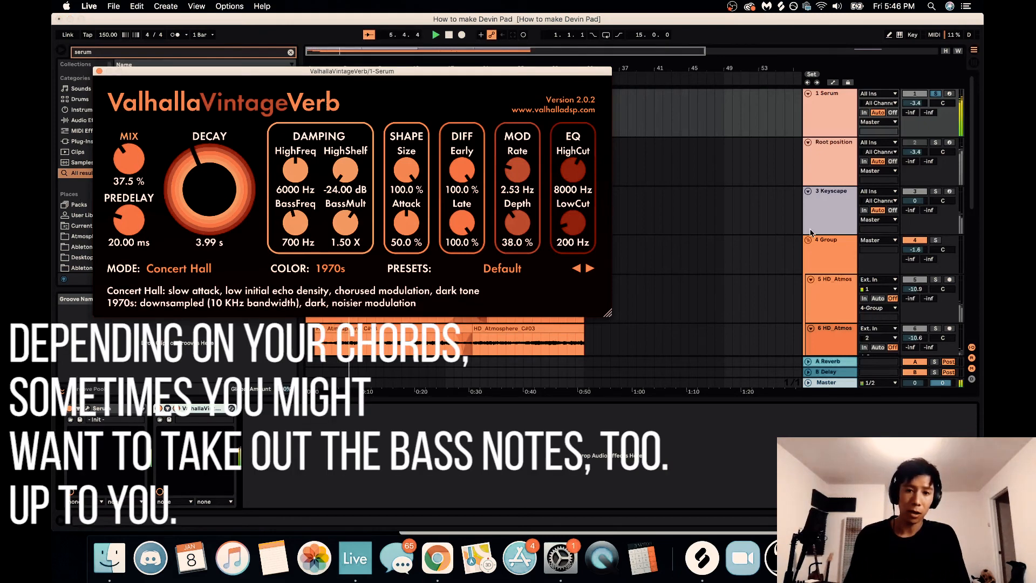
{"action": "left_click_drag", "start_coordinate": [571, 224], "coordinate": [565, 343]}
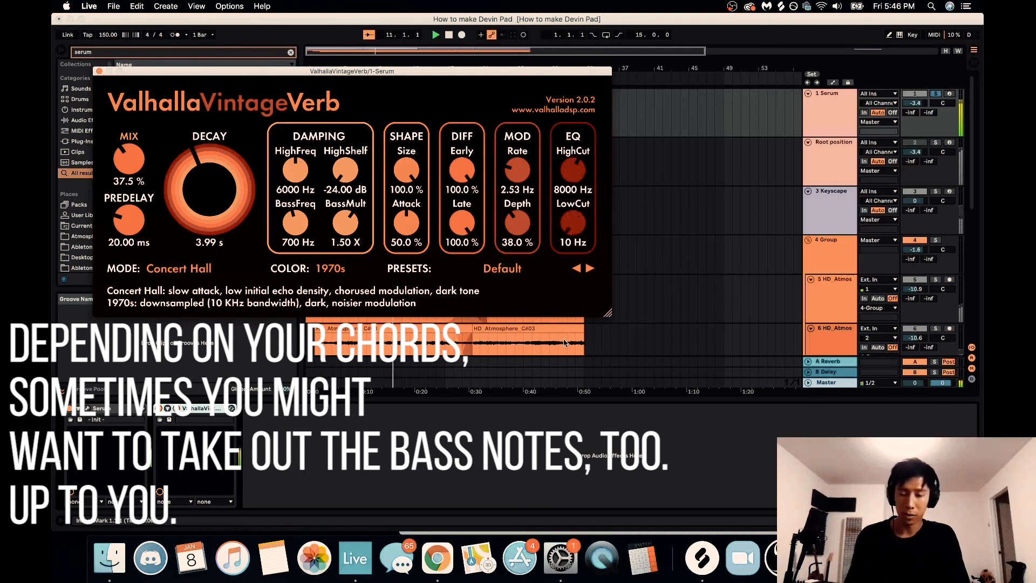
{"action": "left_click_drag", "start_coordinate": [573, 233], "coordinate": [580, 211]}
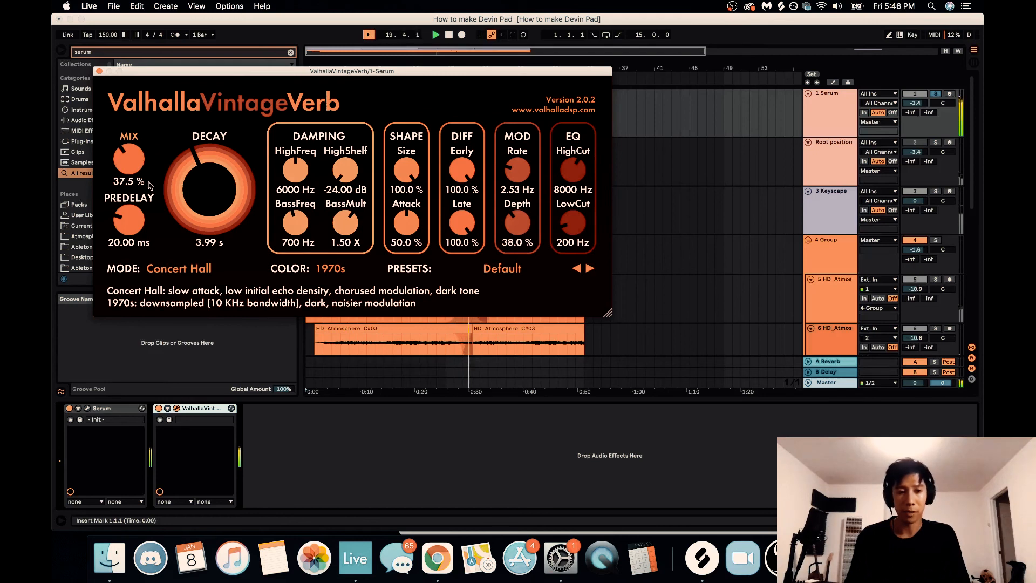
Audition the reverb at 100% Mix, return Mix to about 37.4%, then close the reverb window and stop playback.
{"action": "left_click_drag", "start_coordinate": [129, 160], "coordinate": [129, 26]}
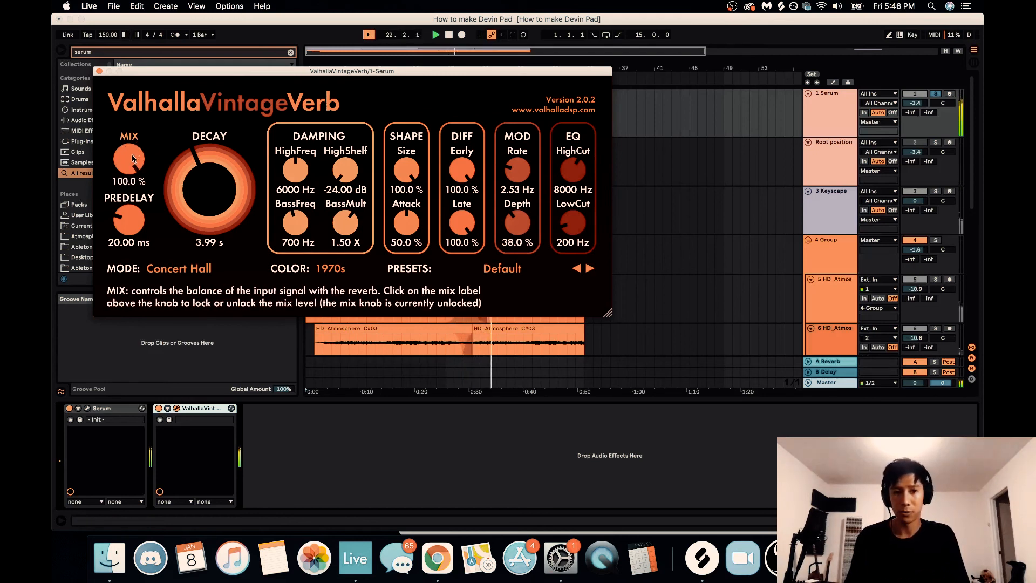
{"action": "left_click_drag", "start_coordinate": [135, 155], "coordinate": [139, 113]}
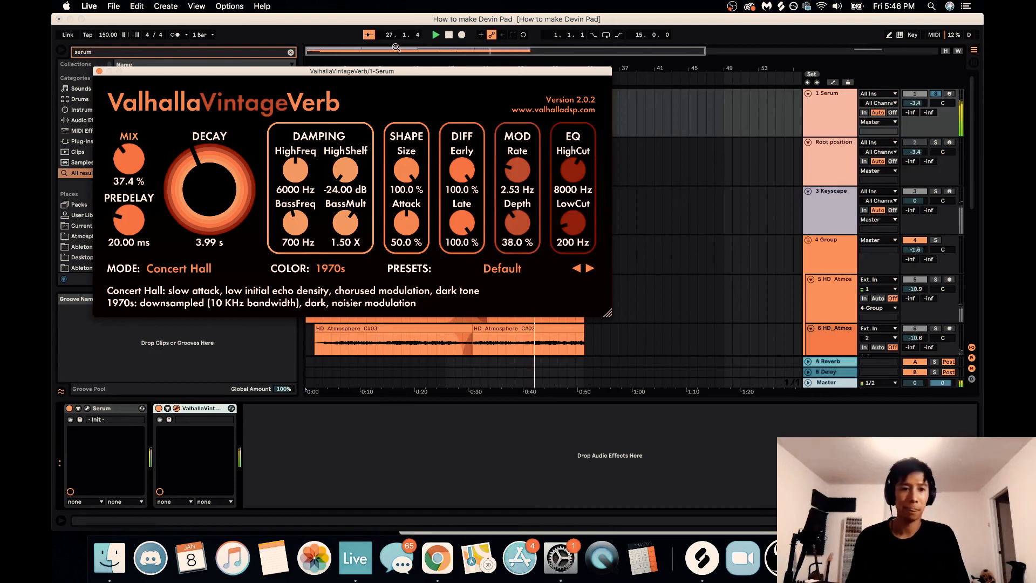
{"action": "left_click", "coordinate": [100, 71]}
{"action": "key", "text": "space"}
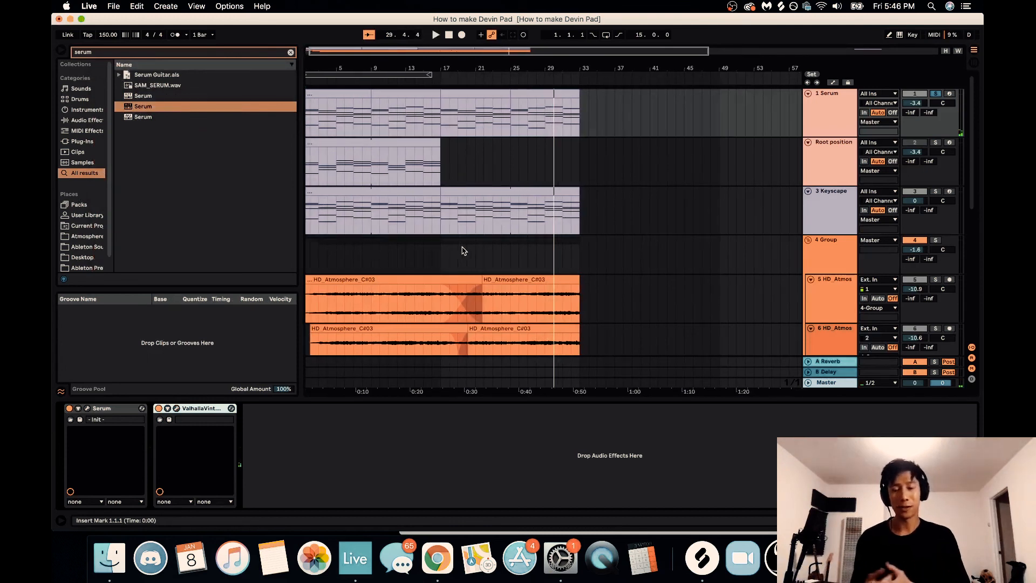